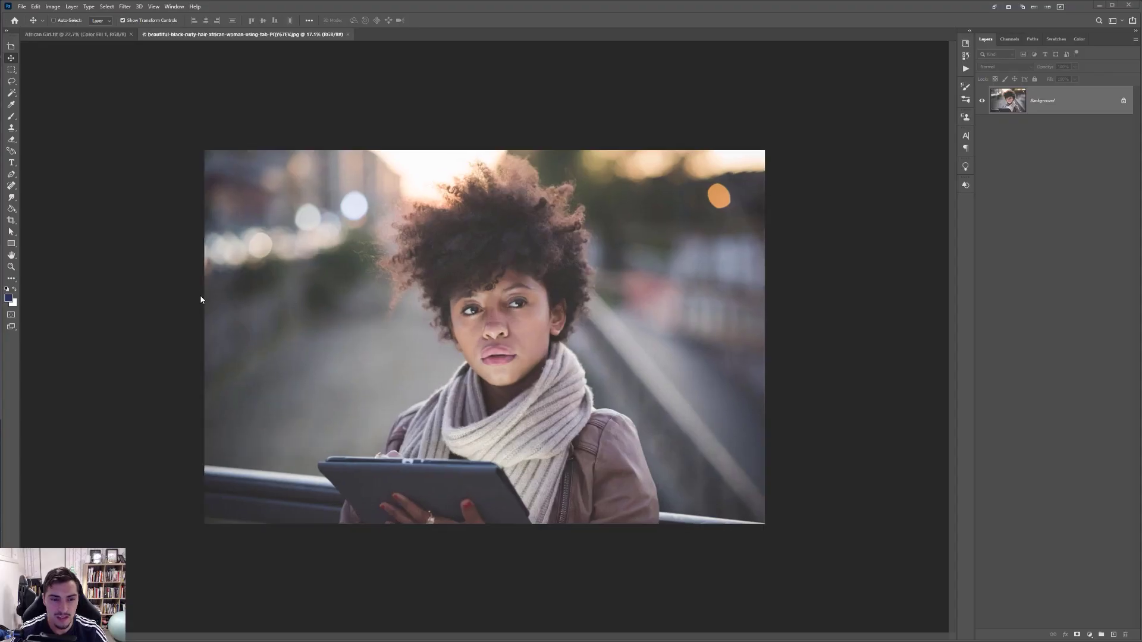
Inspect the portrait, then unlock the Background into editable Layer 0.
{"action": "key", "text": "ctrl+plus"}
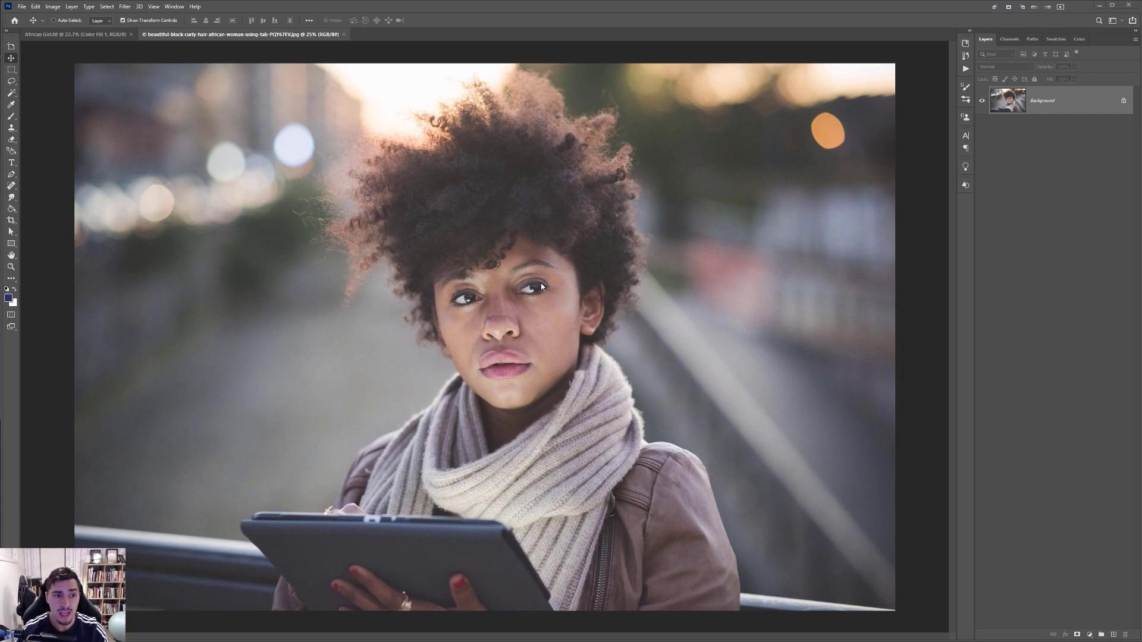
{"action": "key", "text": "ctrl+minus"}
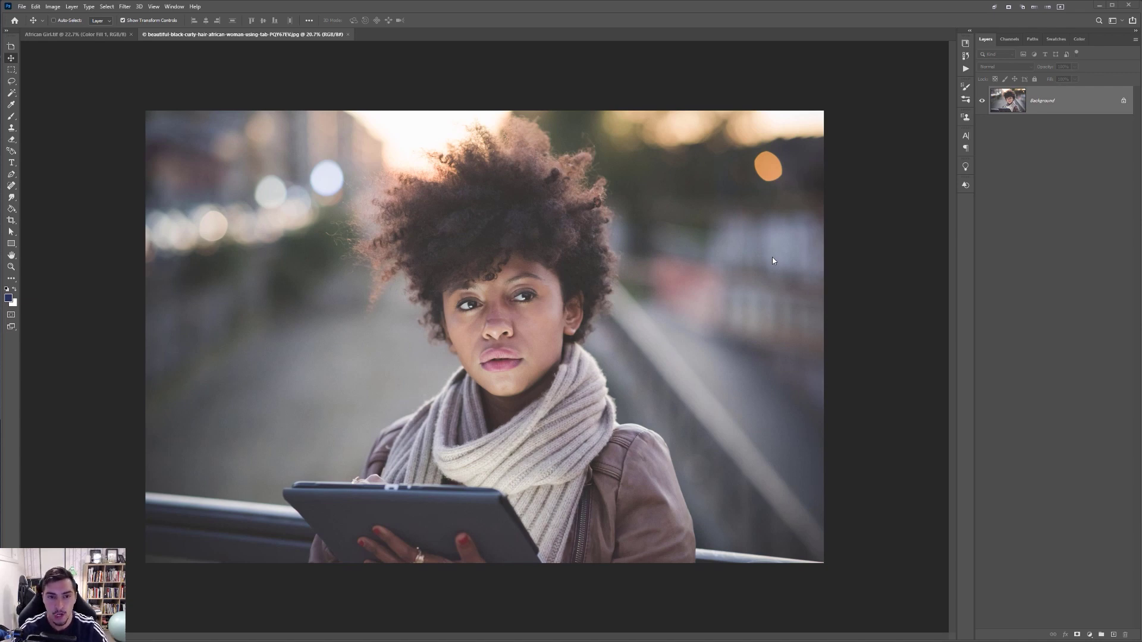
{"action": "scroll", "coordinate": [361, 95], "scroll_direction": "up", "scroll_amount": 6}
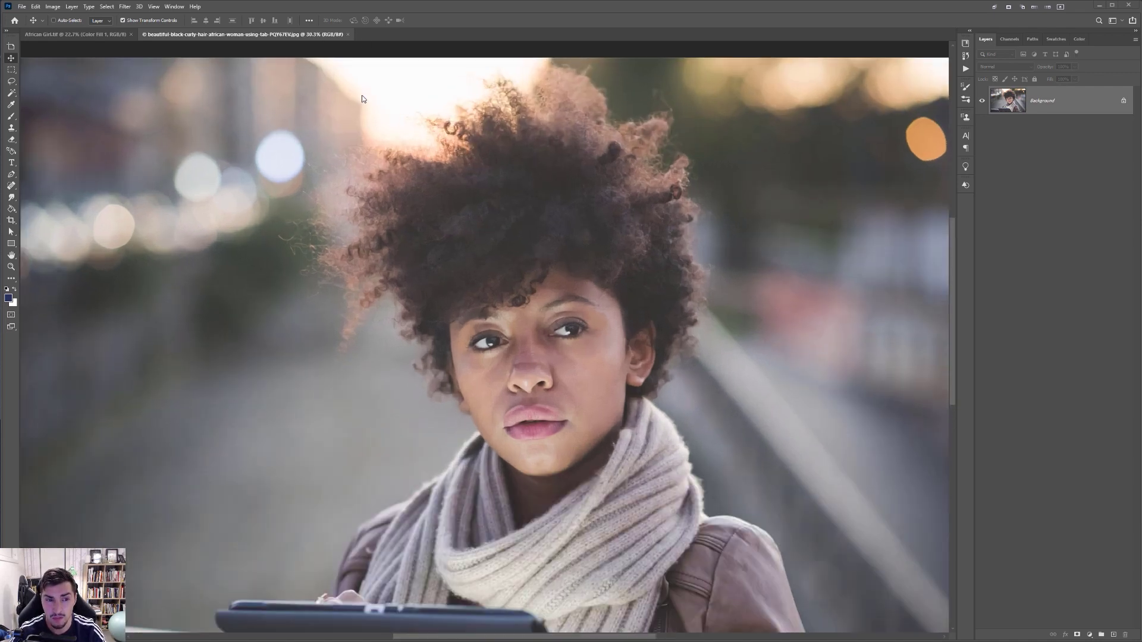
{"action": "scroll", "coordinate": [454, 158], "scroll_direction": "down", "scroll_amount": 6}
{"action": "scroll", "coordinate": [458, 176], "scroll_direction": "down", "scroll_amount": 3}
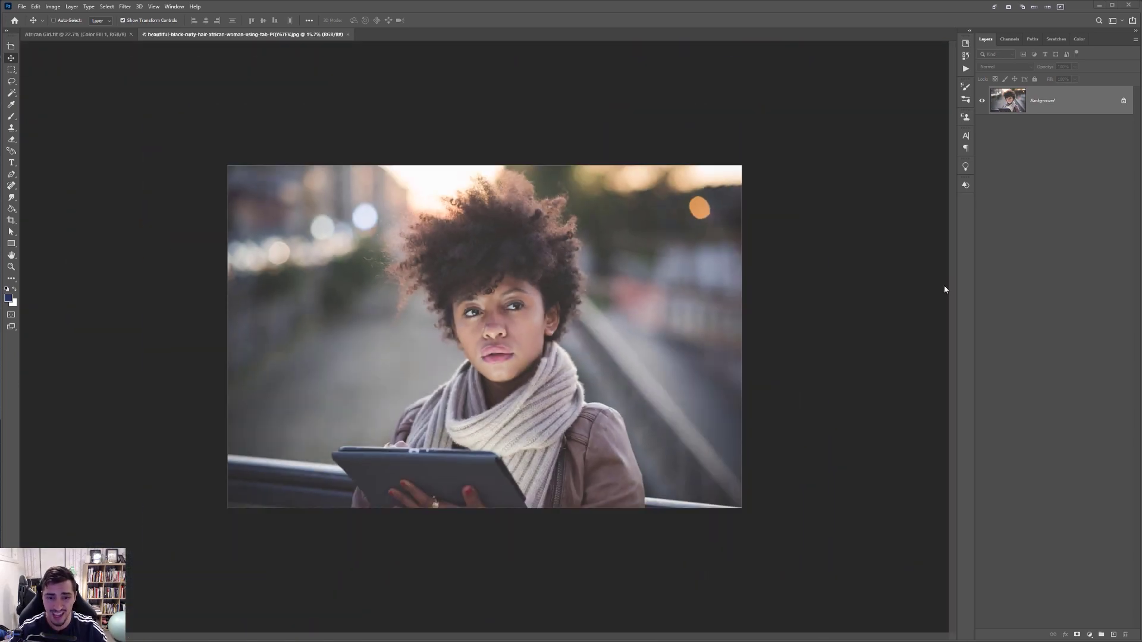
{"action": "scroll", "coordinate": [280, 208], "scroll_direction": "up", "scroll_amount": 5}
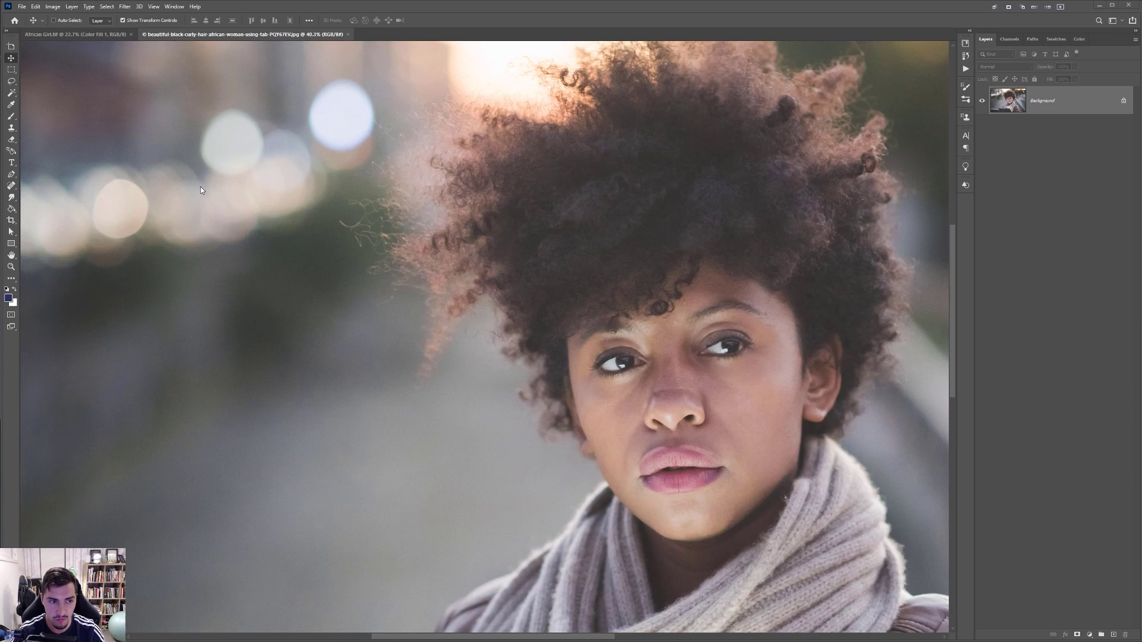
{"action": "scroll", "coordinate": [135, 194], "scroll_direction": "down", "scroll_amount": 6}
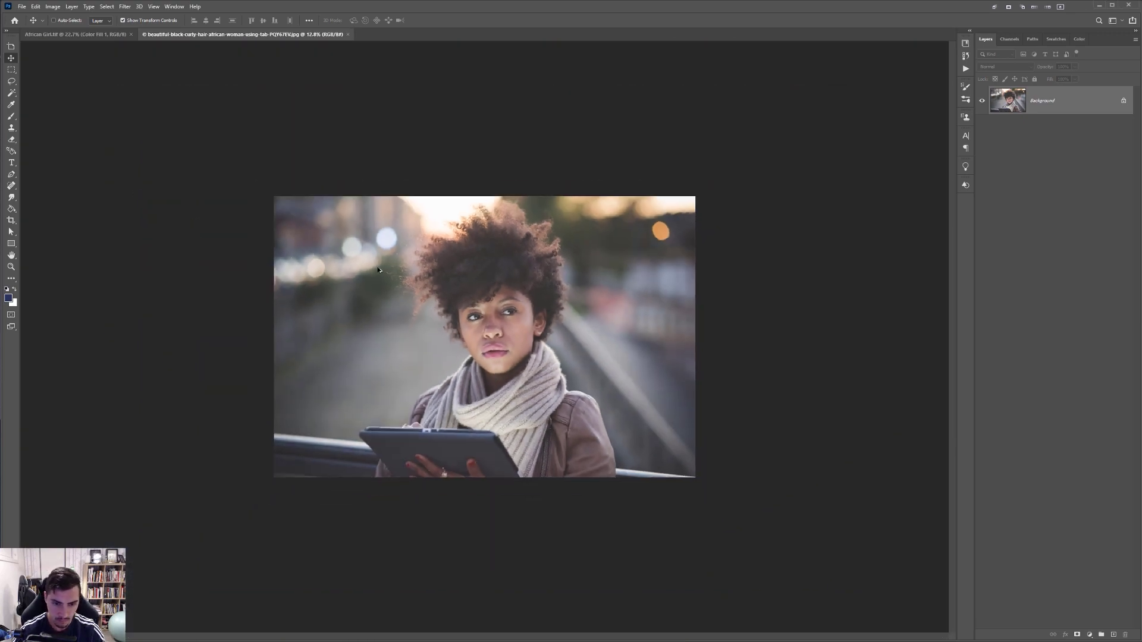
{"action": "scroll", "coordinate": [937, 333], "scroll_direction": "up", "scroll_amount": 2}
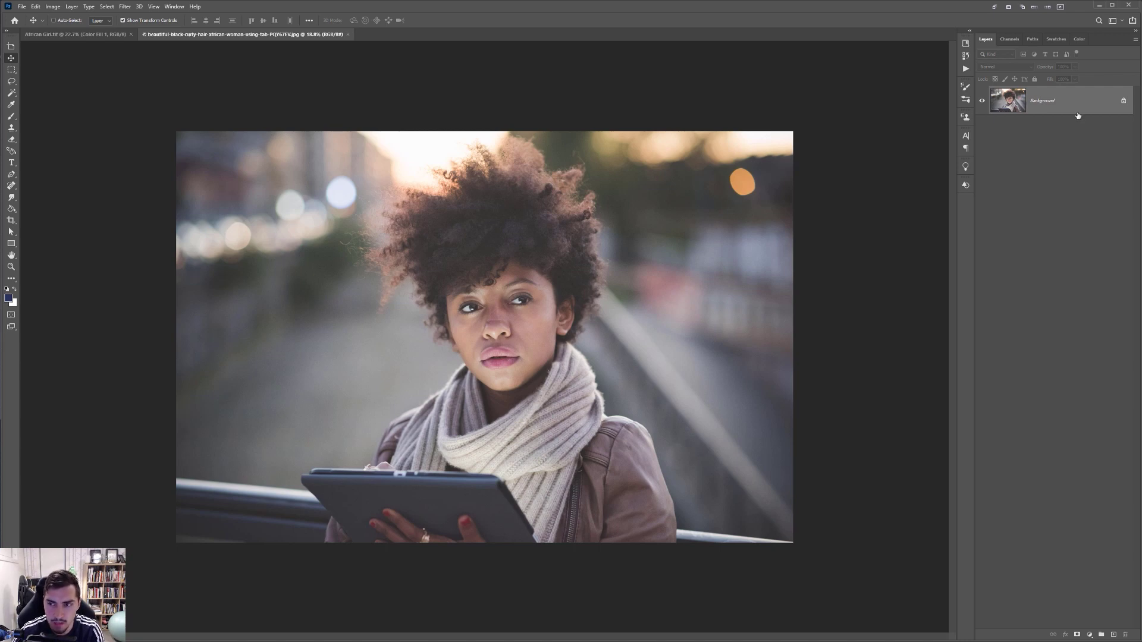
{"action": "left_click", "coordinate": [1123, 104]}
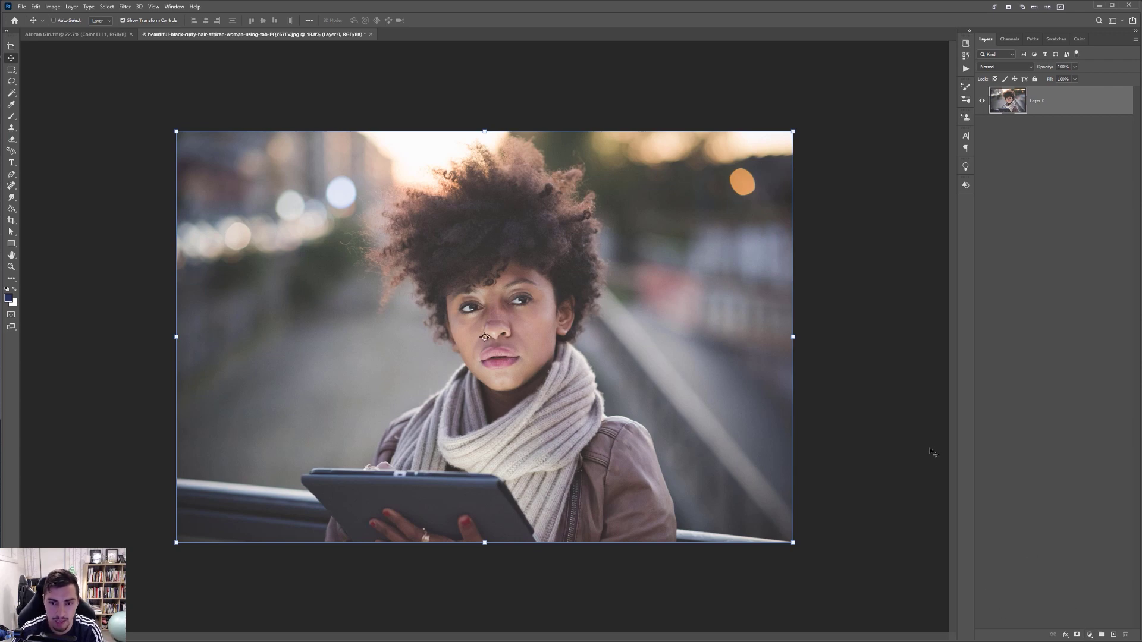
{"action": "left_click", "coordinate": [1039, 506]}
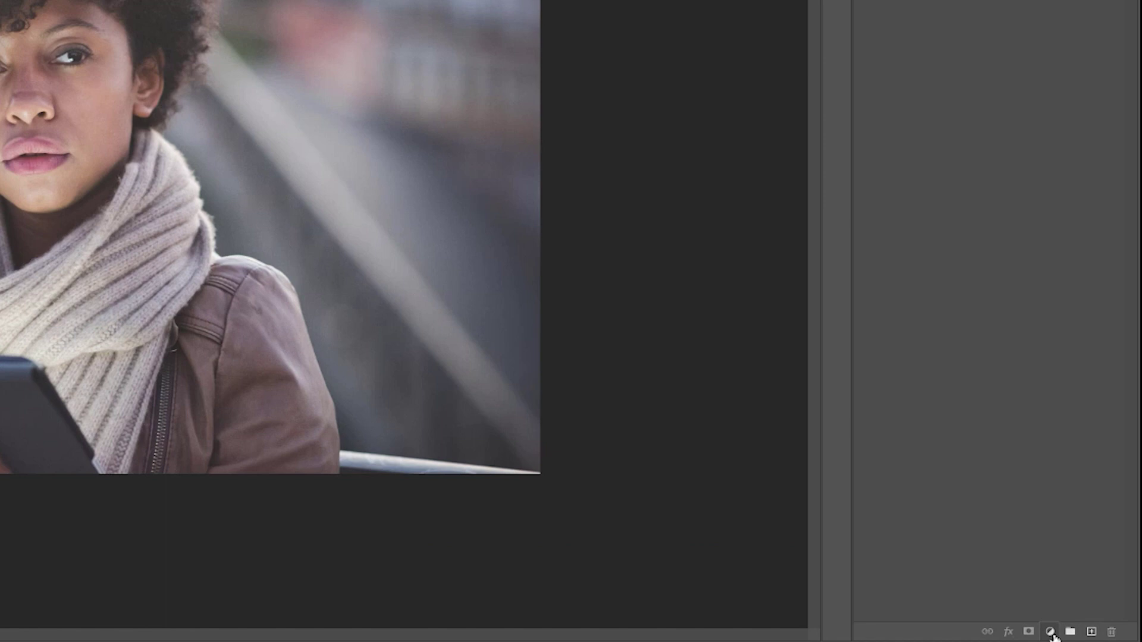
Add a Brightness/Contrast adjustment raising brightness and contrast, and toggle it to compare.
{"action": "left_click", "coordinate": [1090, 635]}
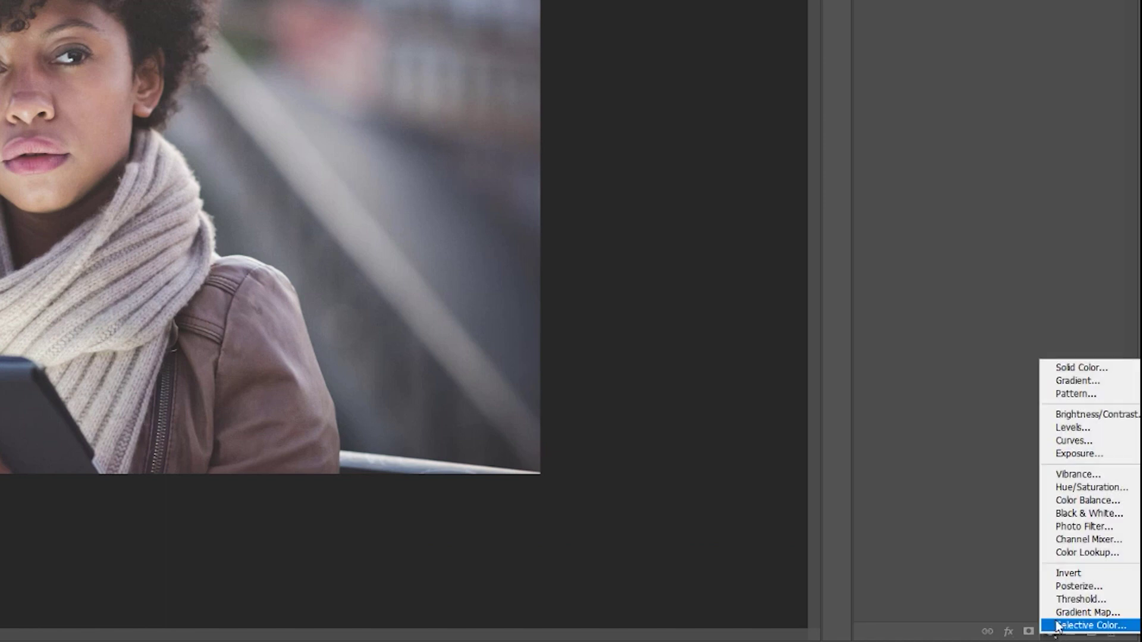
{"action": "left_click", "coordinate": [1100, 414]}
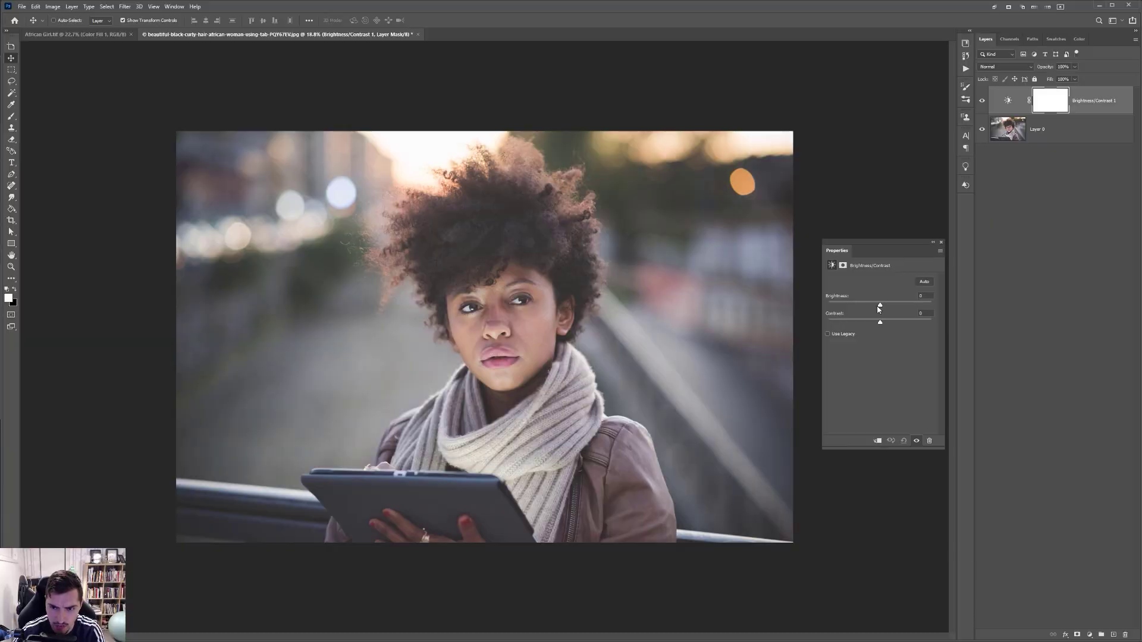
{"action": "mouse_move", "coordinate": [879, 308]}
{"action": "left_mouse_down"}
{"action": "mouse_move", "coordinate": [890, 308]}
{"action": "mouse_move", "coordinate": [877, 306]}
{"action": "mouse_move", "coordinate": [887, 295]}
{"action": "mouse_move", "coordinate": [814, 283]}
{"action": "mouse_move", "coordinate": [920, 296]}
{"action": "mouse_move", "coordinate": [887, 306]}
{"action": "left_mouse_up"}
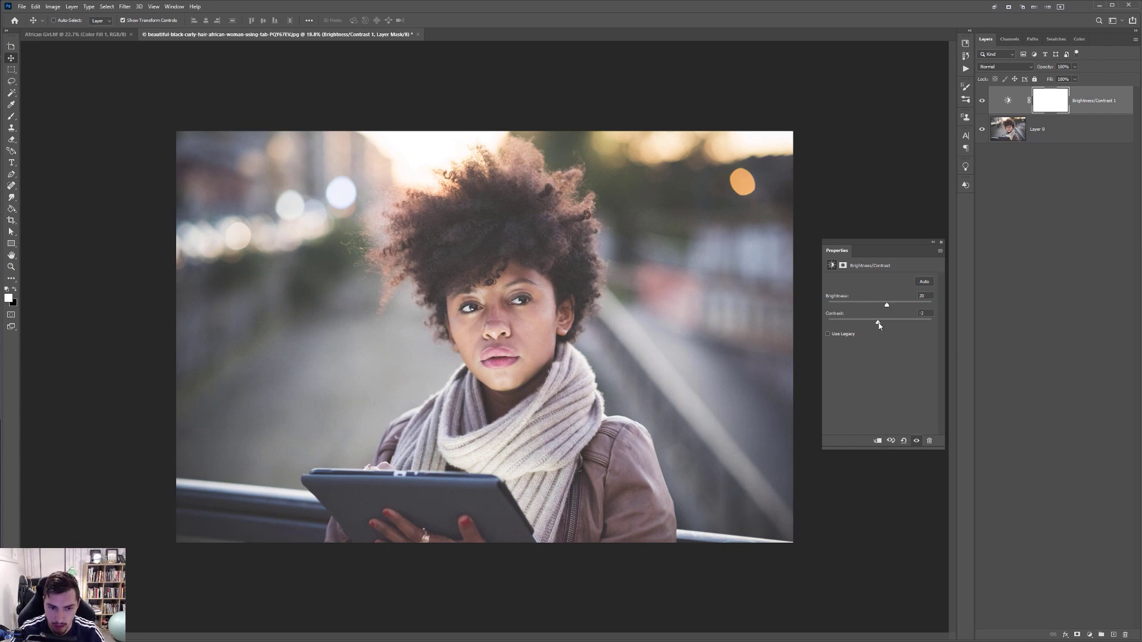
{"action": "left_click_drag", "start_coordinate": [879, 324], "coordinate": [911, 322]}
{"action": "scroll", "coordinate": [792, 340], "scroll_direction": "up", "scroll_amount": 1}
{"action": "scroll", "coordinate": [792, 340], "scroll_direction": "down", "scroll_amount": 1}
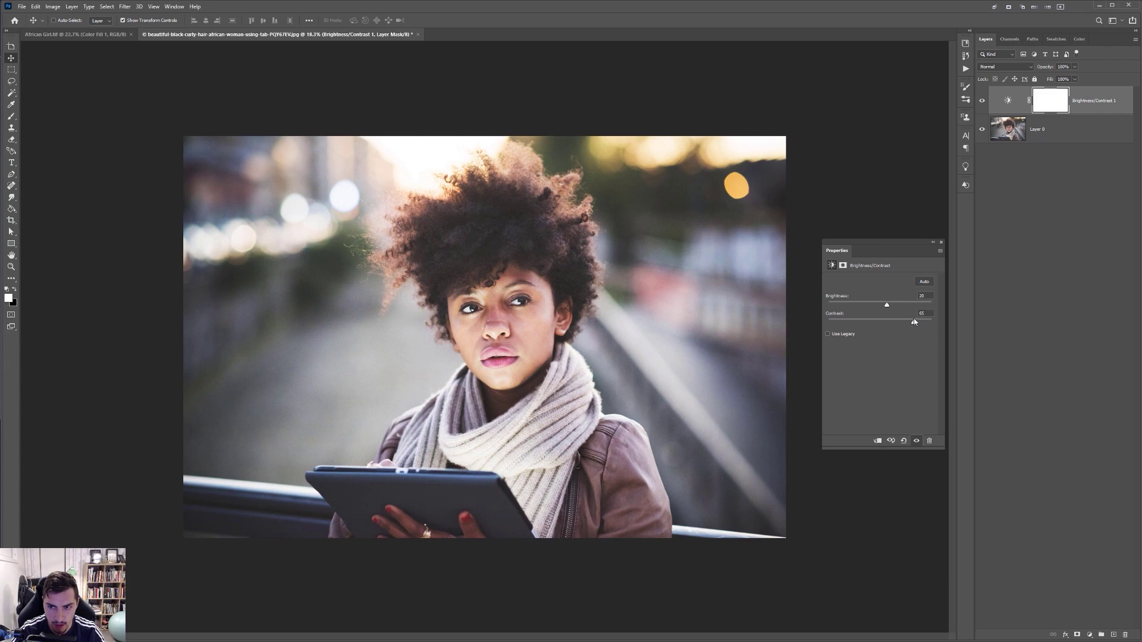
{"action": "left_click", "coordinate": [981, 102]}
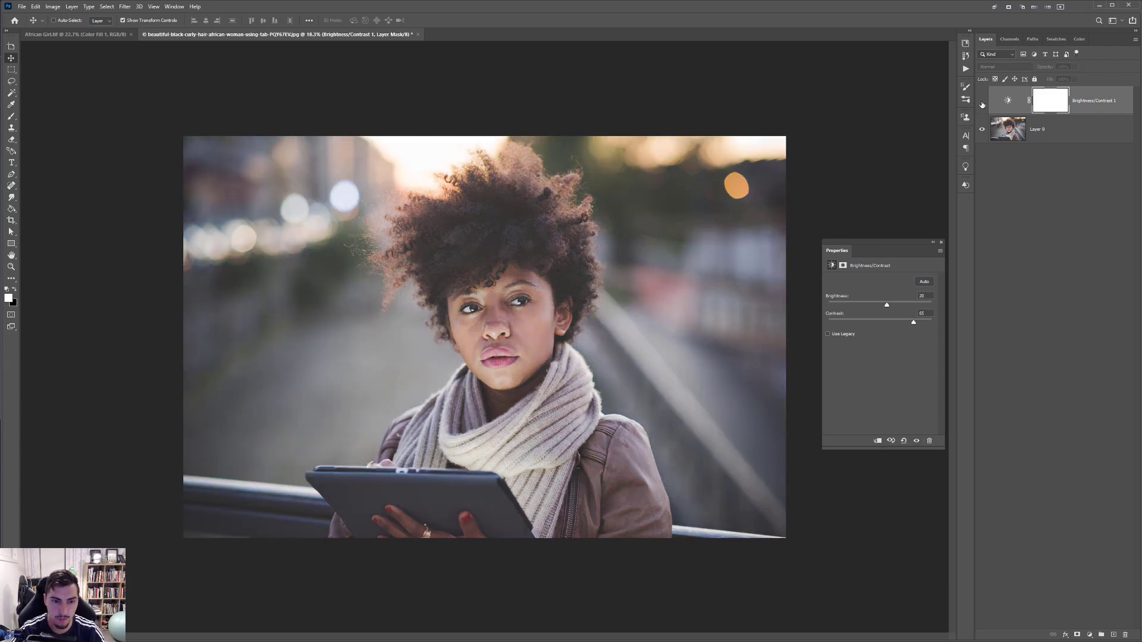
{"action": "left_click", "coordinate": [982, 103]}
{"action": "scroll", "coordinate": [584, 201], "scroll_direction": "down", "scroll_amount": 3}
{"action": "scroll", "coordinate": [584, 201], "scroll_direction": "up", "scroll_amount": 5}
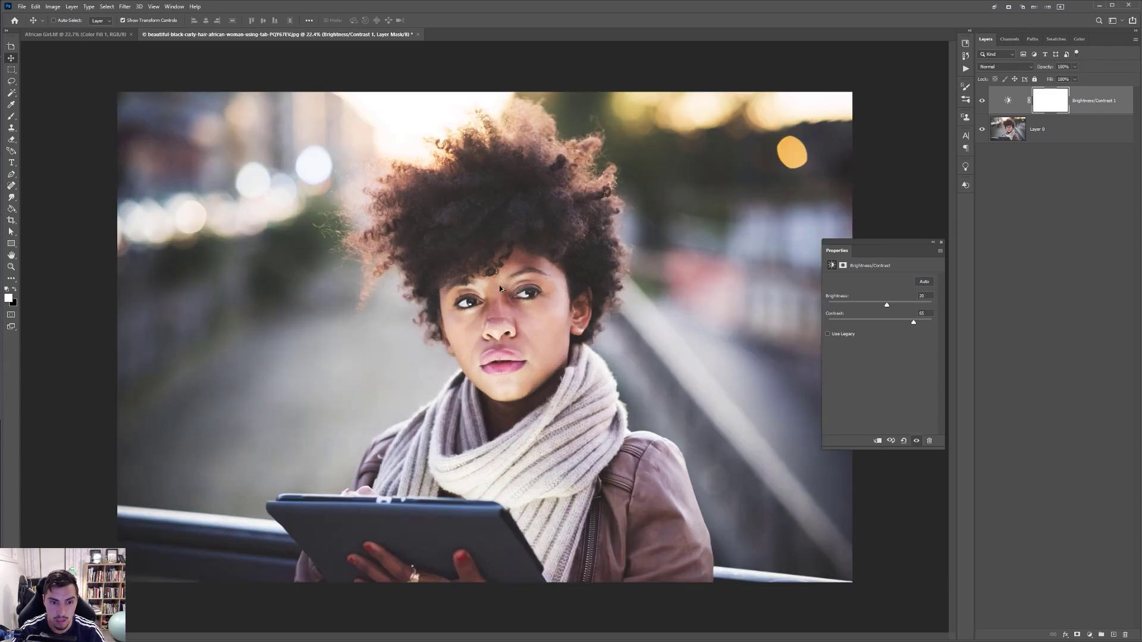
Add a Hue/Saturation adjustment layer with Master saturation set to +21.
{"action": "scroll", "coordinate": [483, 333], "scroll_direction": "down", "scroll_amount": 1}
{"action": "left_click", "coordinate": [1089, 635]}
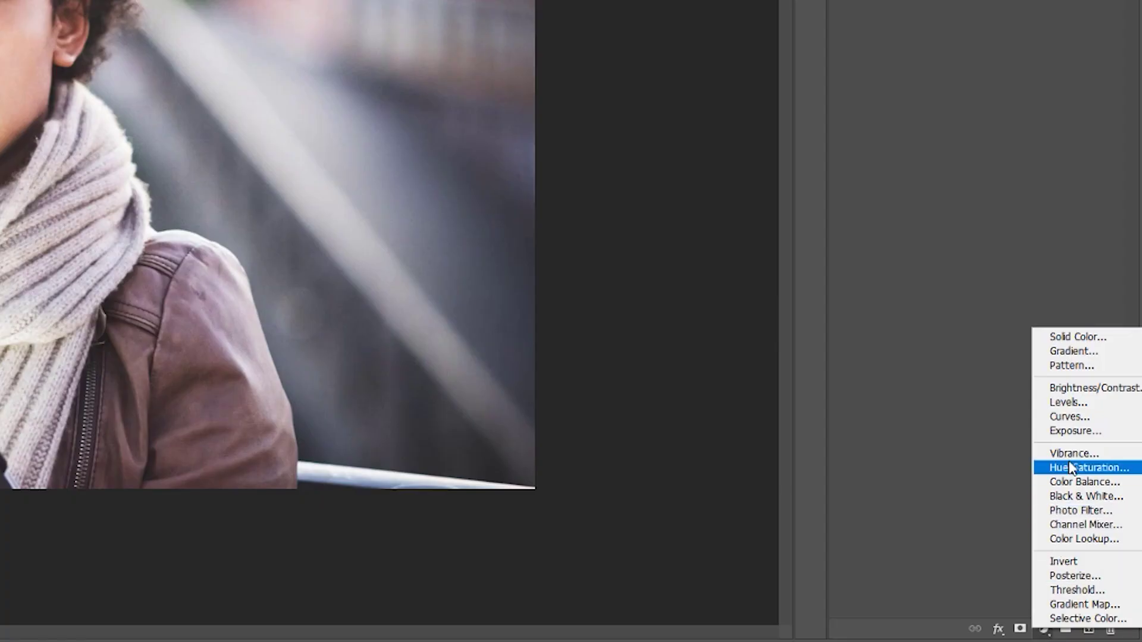
{"action": "left_click", "coordinate": [1112, 548]}
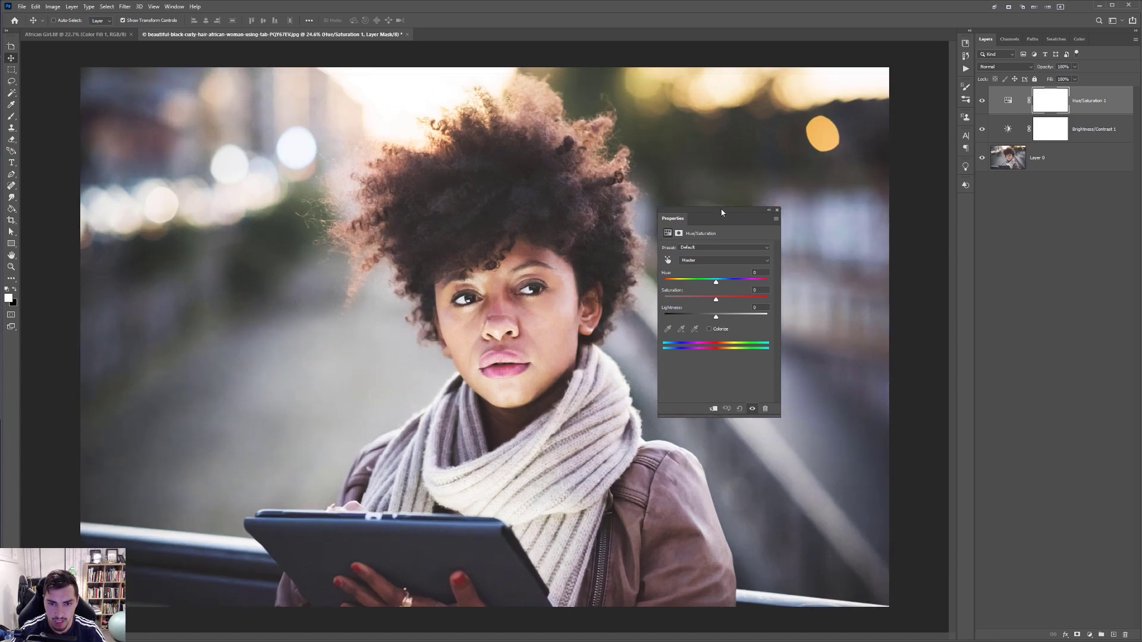
{"action": "left_click_drag", "start_coordinate": [722, 213], "coordinate": [736, 216]}
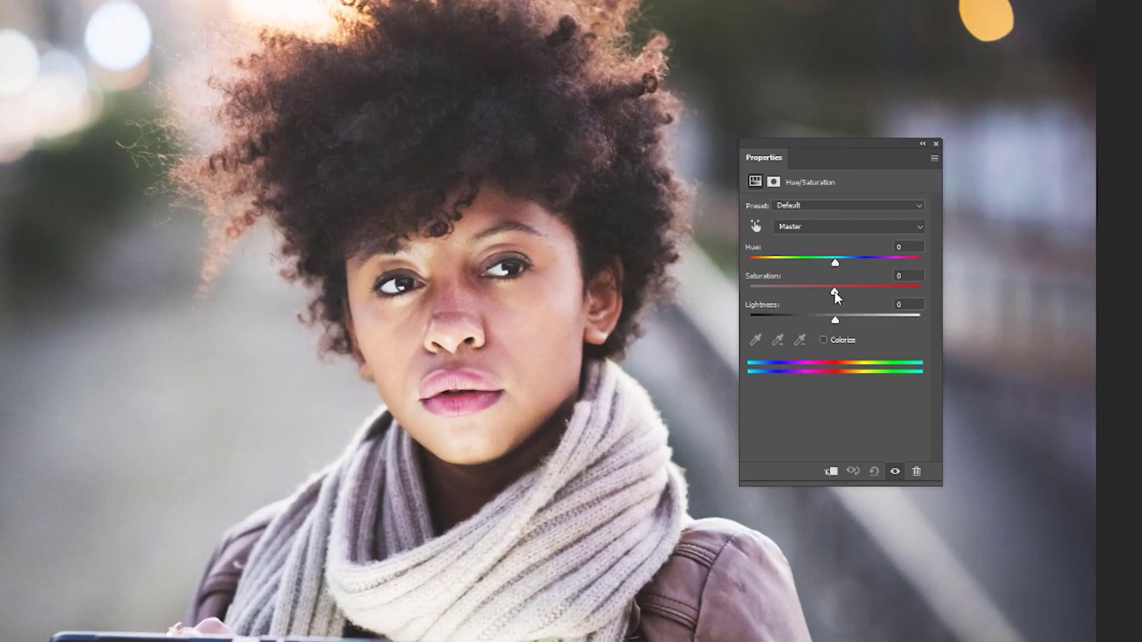
{"action": "left_click_drag", "start_coordinate": [731, 305], "coordinate": [765, 303]}
{"action": "left_click_drag", "start_coordinate": [890, 291], "coordinate": [836, 294]}
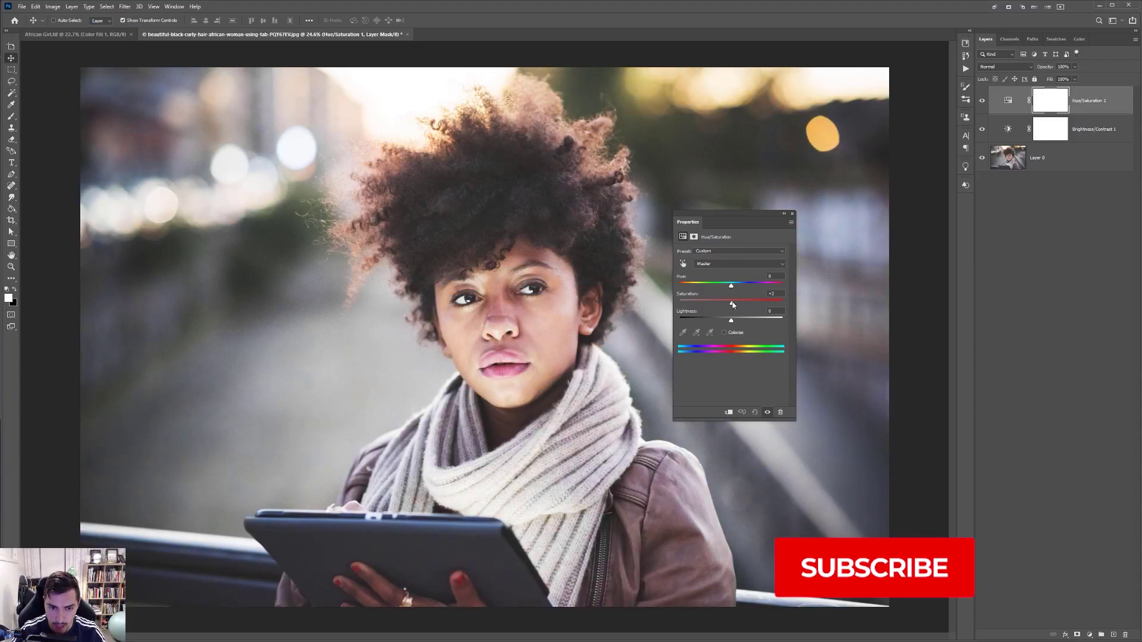
{"action": "left_click_drag", "start_coordinate": [732, 304], "coordinate": [739, 301]}
{"action": "left_click", "coordinate": [711, 265]}
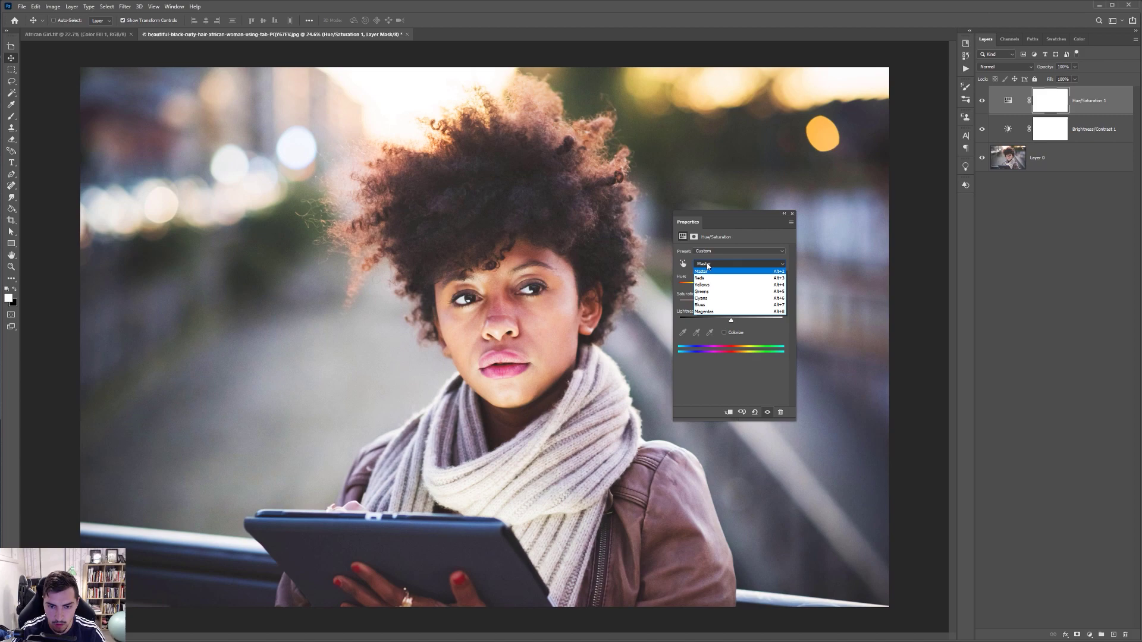
{"action": "left_click", "coordinate": [707, 263]}
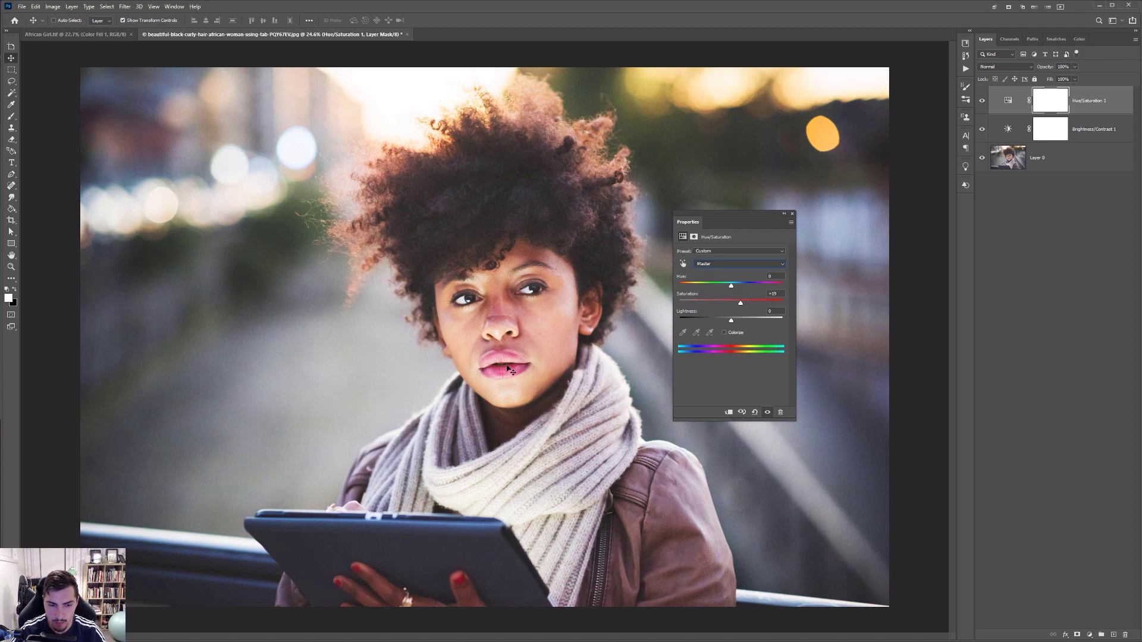
{"action": "scroll", "coordinate": [510, 370], "scroll_direction": "up", "scroll_amount": 10}
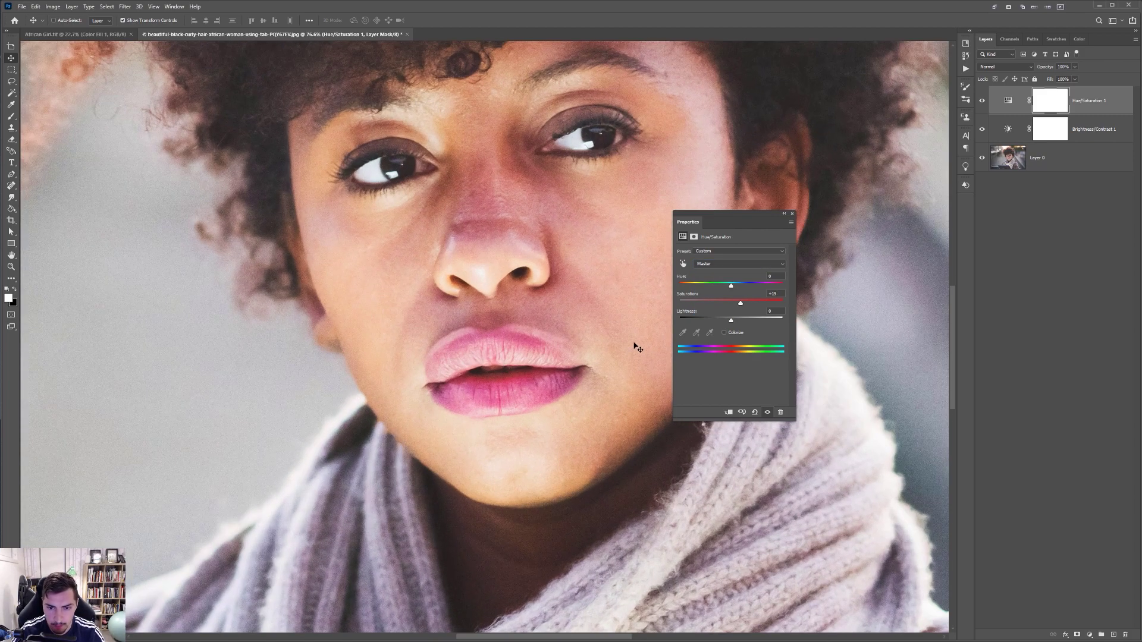
Raise the Magentas saturation to +36 for richer lips, then close the Properties panel.
{"action": "left_click", "coordinate": [712, 264]}
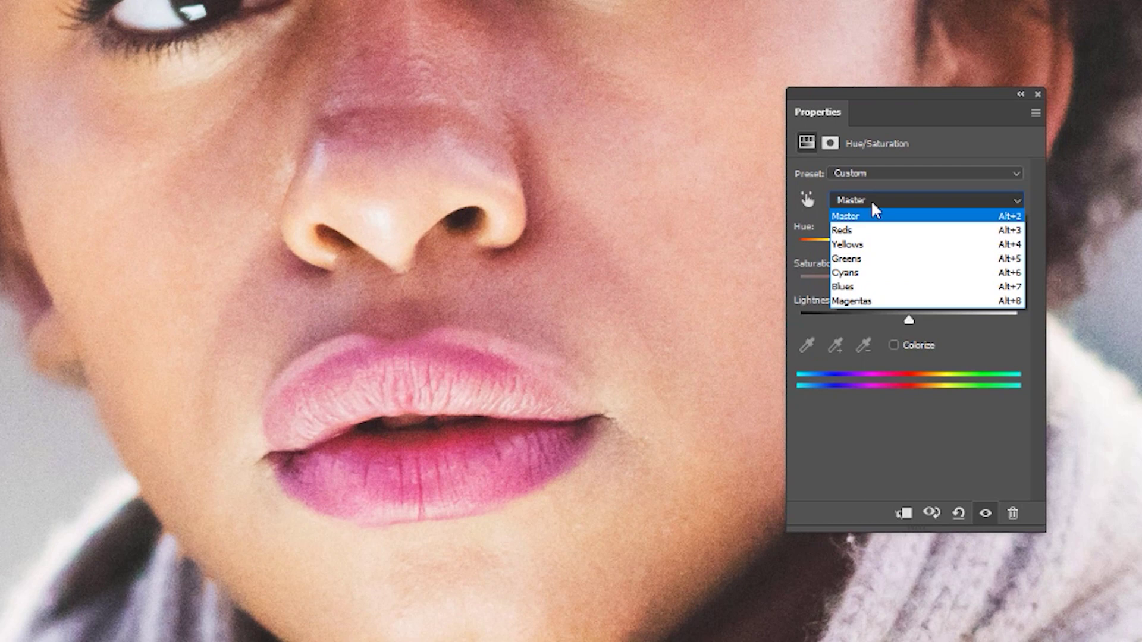
{"action": "left_click", "coordinate": [857, 301]}
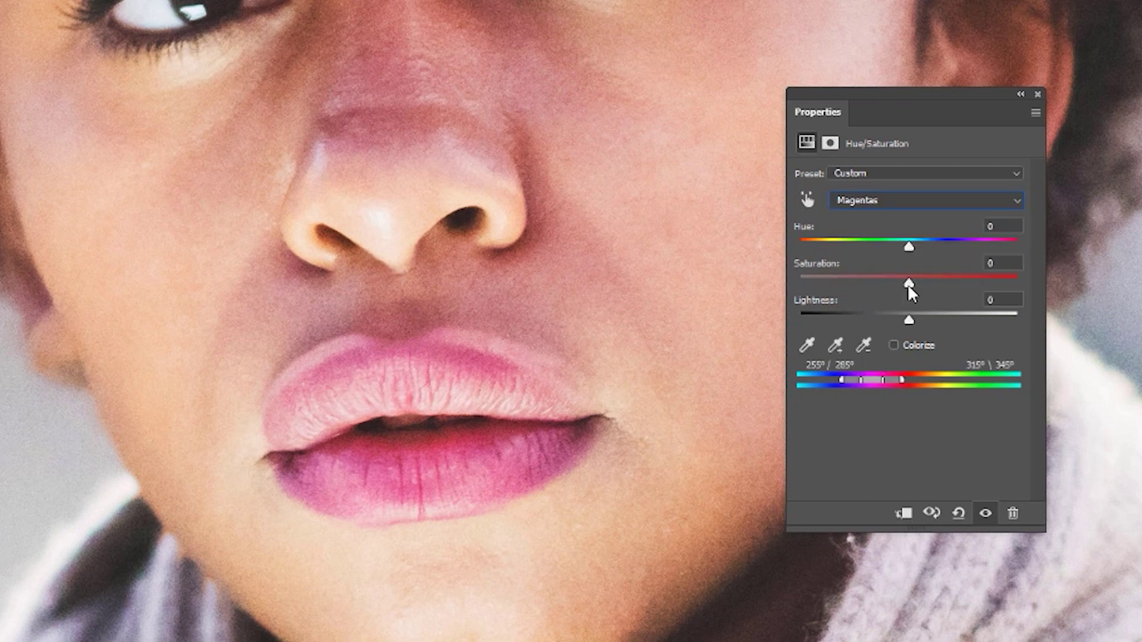
{"action": "left_click_drag", "start_coordinate": [908, 285], "coordinate": [931, 280]}
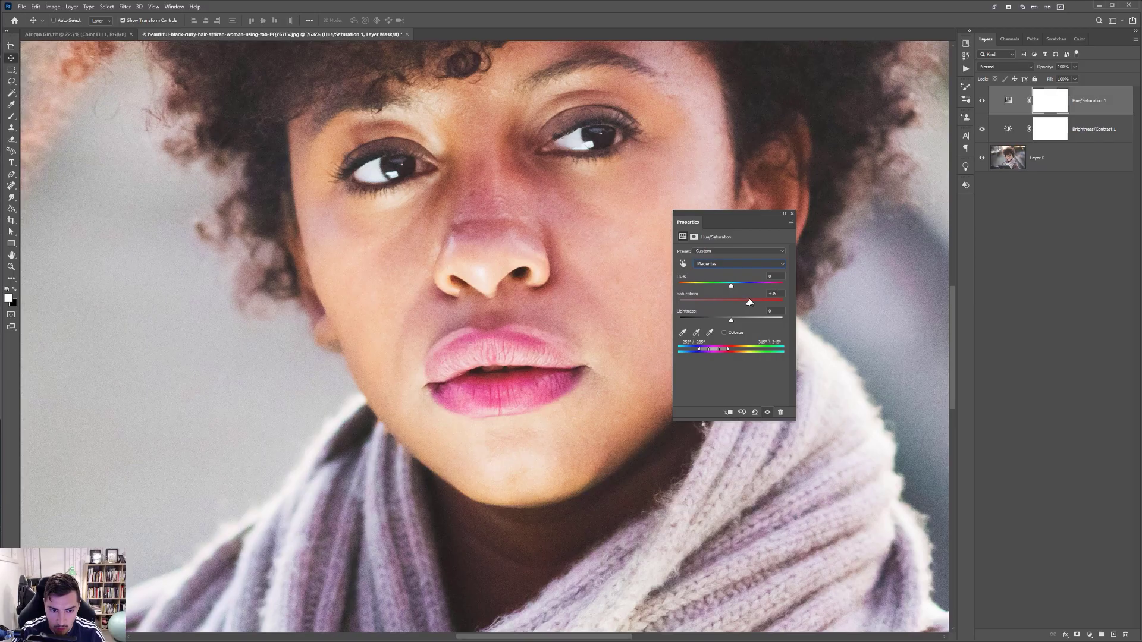
{"action": "left_click_drag", "start_coordinate": [749, 302], "coordinate": [750, 301]}
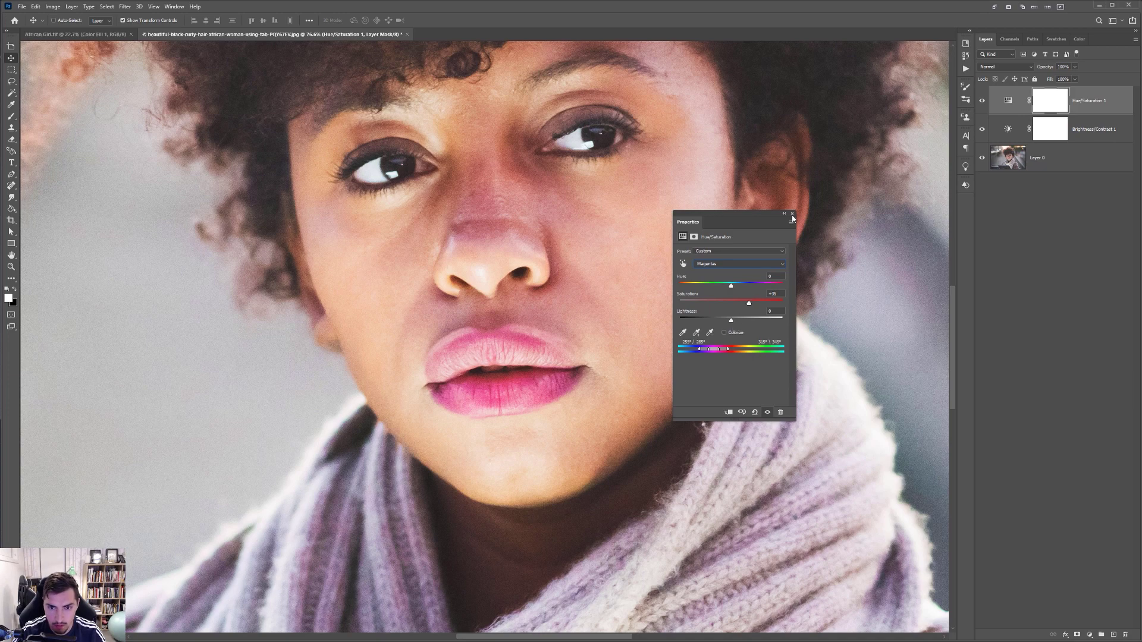
{"action": "left_click_drag", "start_coordinate": [760, 213], "coordinate": [856, 218]}
{"action": "scroll", "coordinate": [158, 263], "scroll_direction": "down", "scroll_amount": 6}
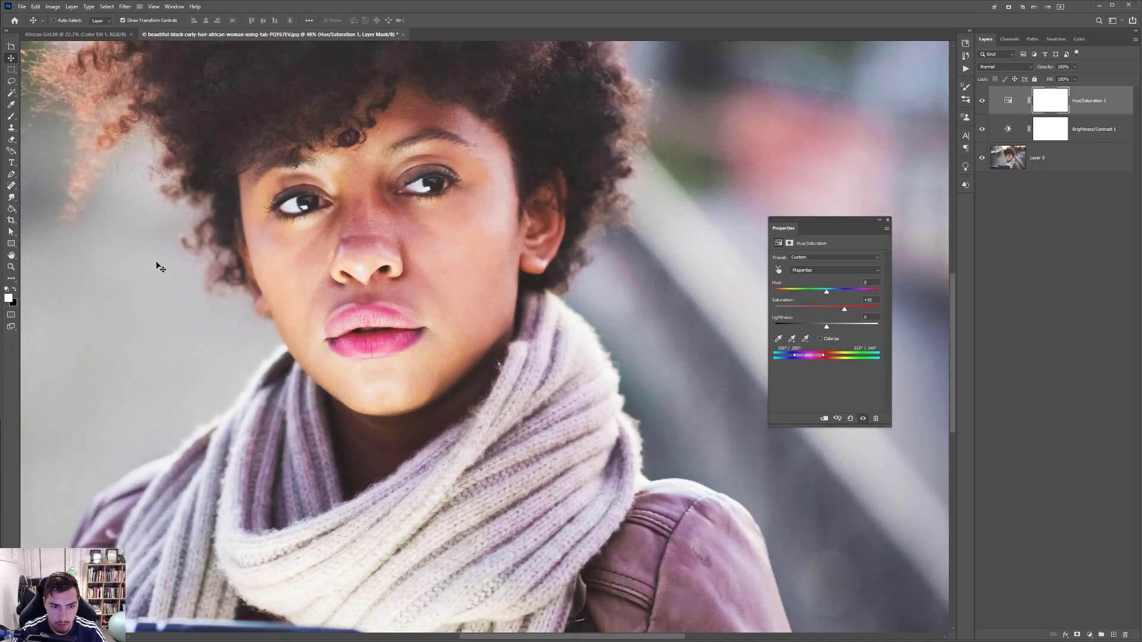
{"action": "scroll", "coordinate": [415, 342], "scroll_direction": "up", "scroll_amount": 3}
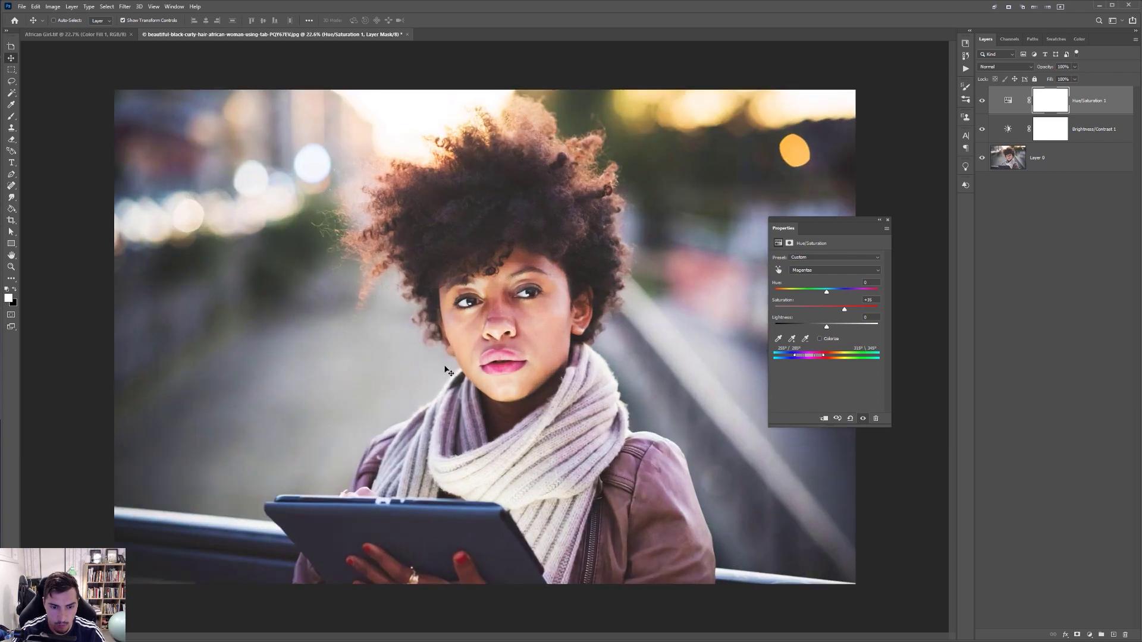
{"action": "scroll", "coordinate": [505, 364], "scroll_direction": "down", "scroll_amount": 1}
{"action": "scroll", "coordinate": [500, 362], "scroll_direction": "up", "scroll_amount": 1}
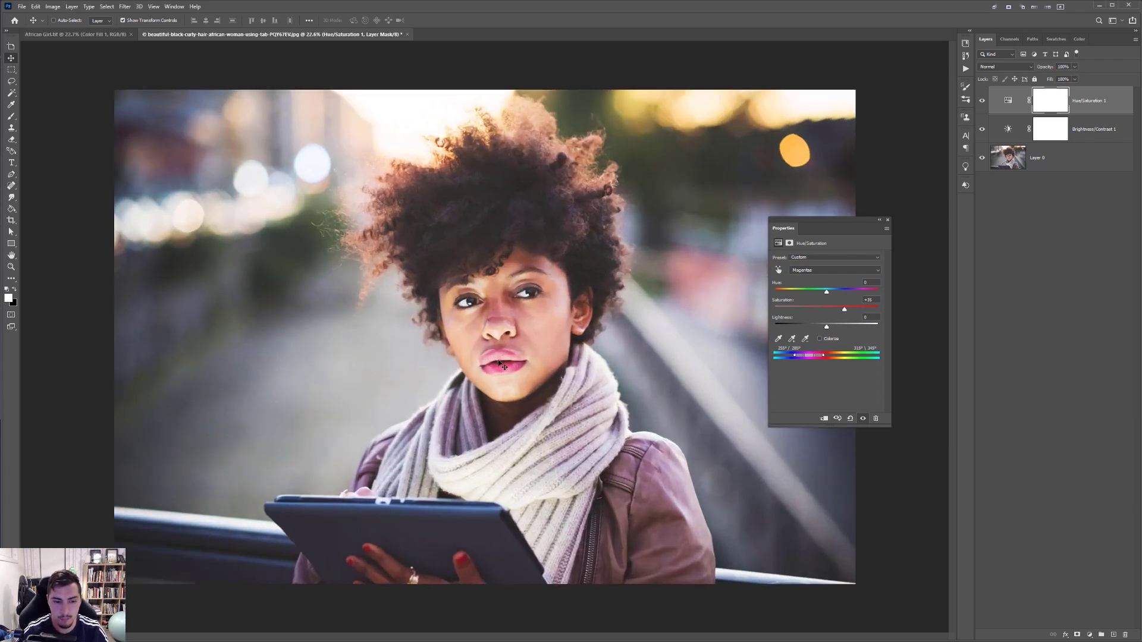
{"action": "left_click", "coordinate": [887, 222]}
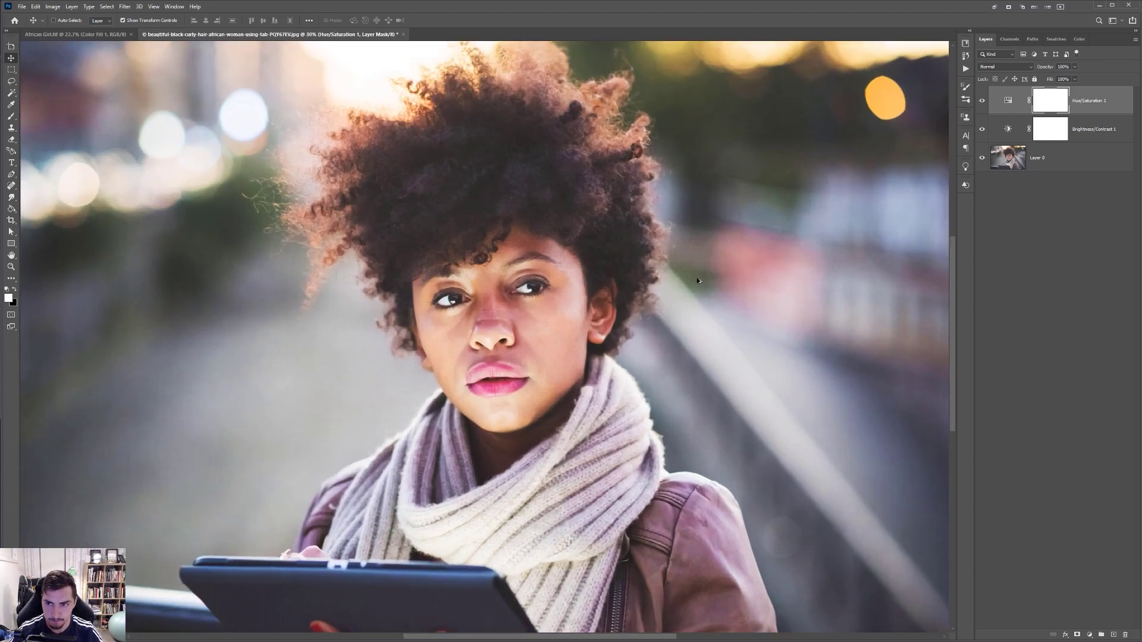
Select Layer 0, check the face up close, and bring up the Filter > Sharpen submenu.
{"action": "left_click", "coordinate": [697, 277], "text": "ctrl"}
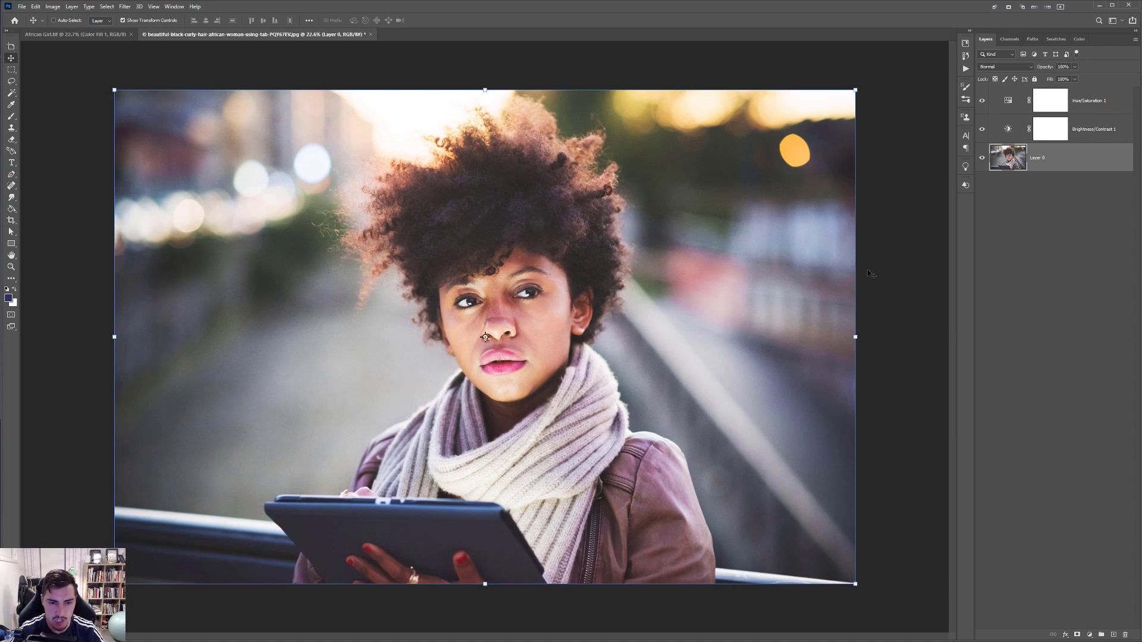
{"action": "scroll", "coordinate": [476, 299], "scroll_direction": "up", "scroll_amount": 5}
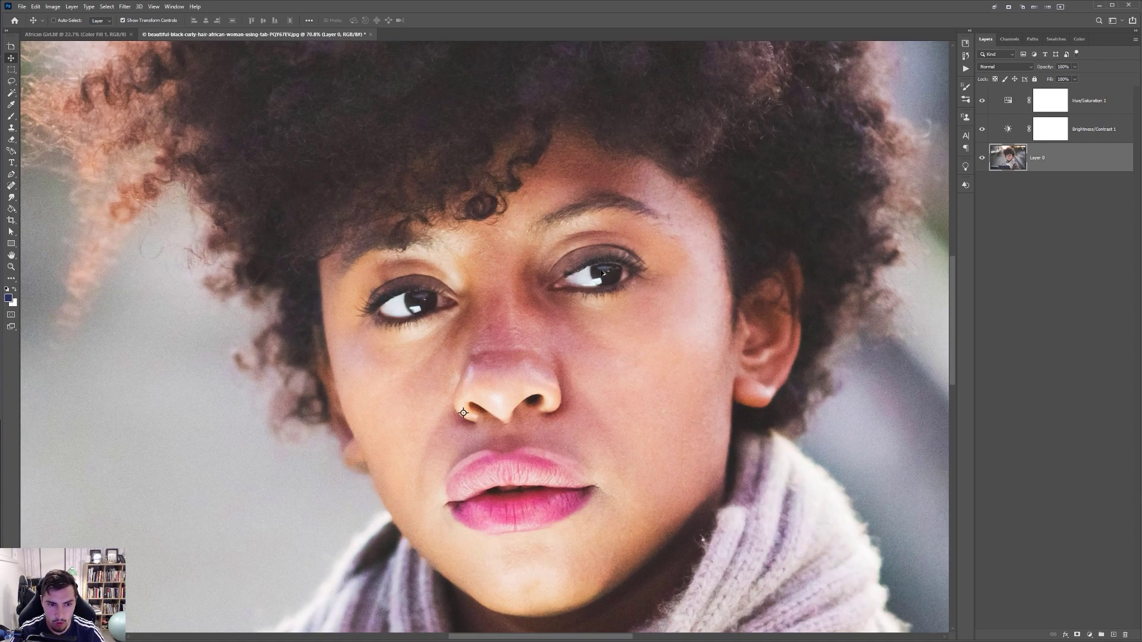
{"action": "scroll", "coordinate": [506, 341], "scroll_direction": "down", "scroll_amount": 5}
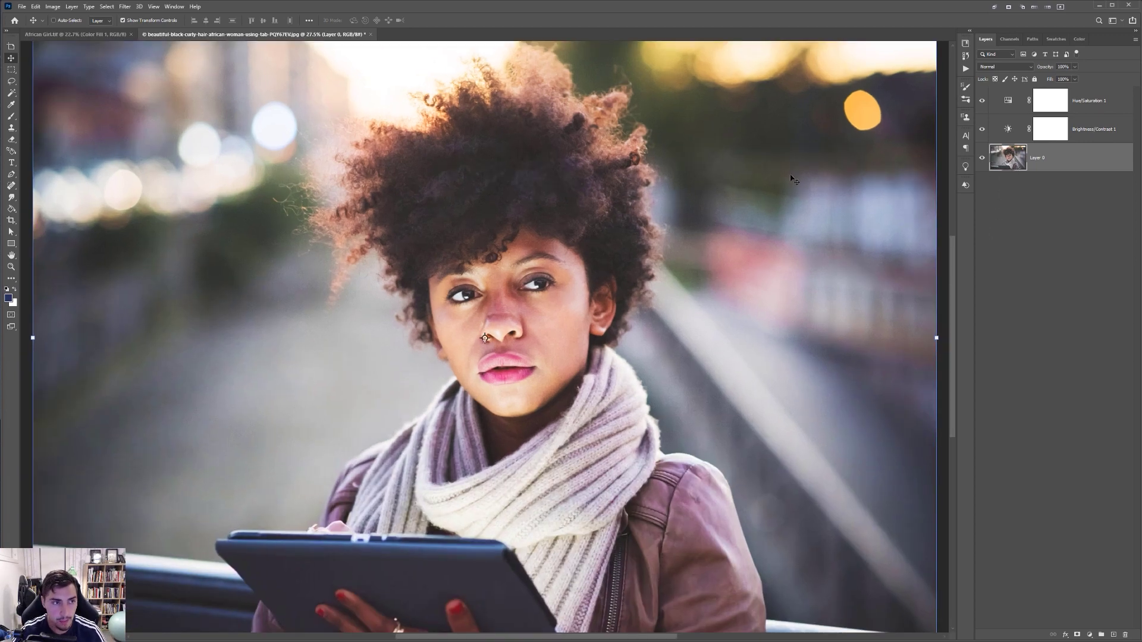
{"action": "left_click", "coordinate": [126, 7]}
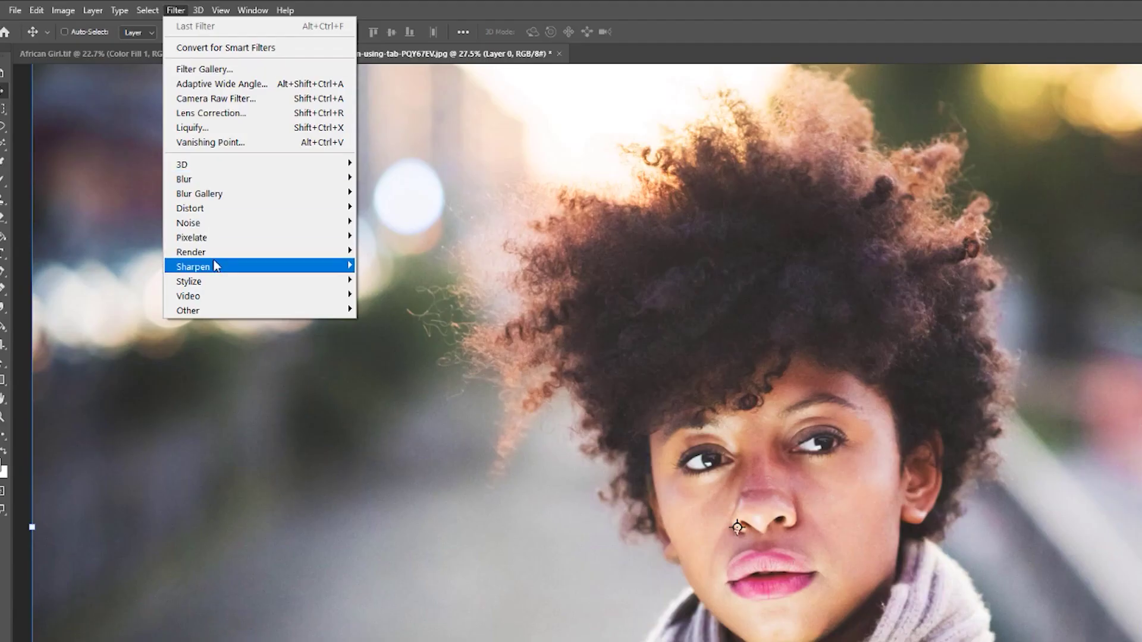
{"action": "mouse_move", "coordinate": [150, 171]}
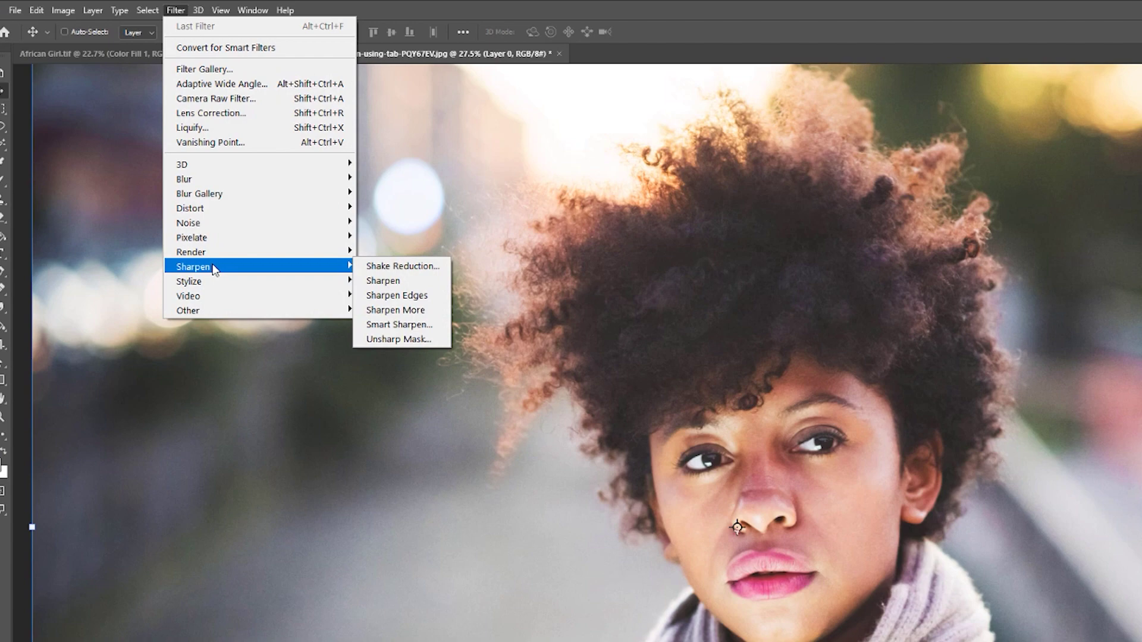
Open Smart Sharpen with the Custom preset and zoom its preview onto the eye.
{"action": "left_click", "coordinate": [411, 325]}
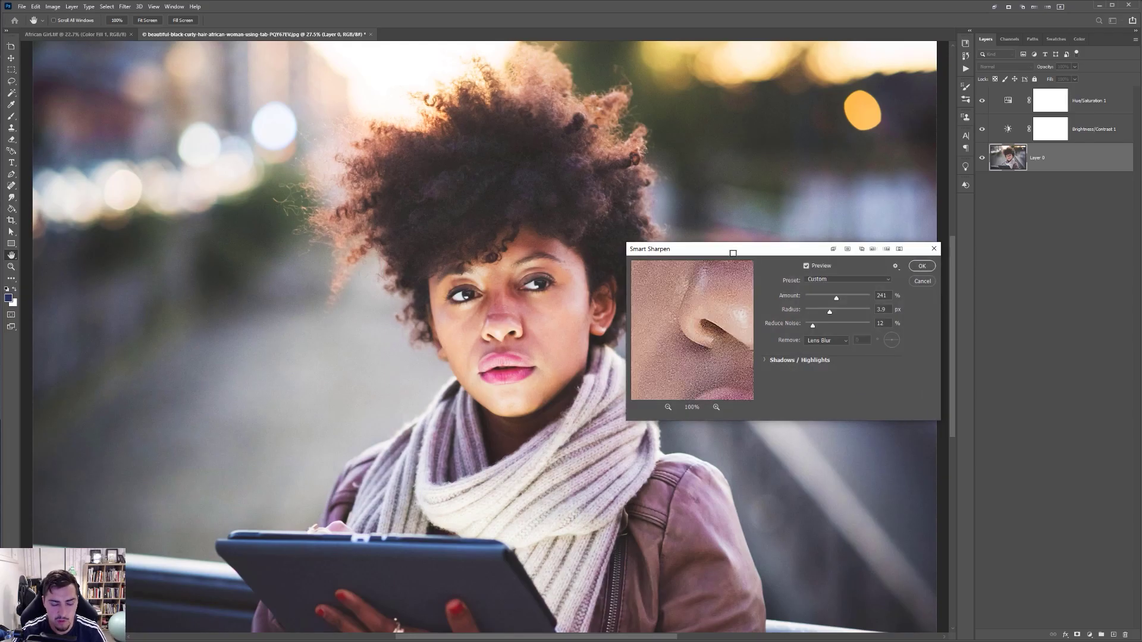
{"action": "left_click", "coordinate": [668, 407]}
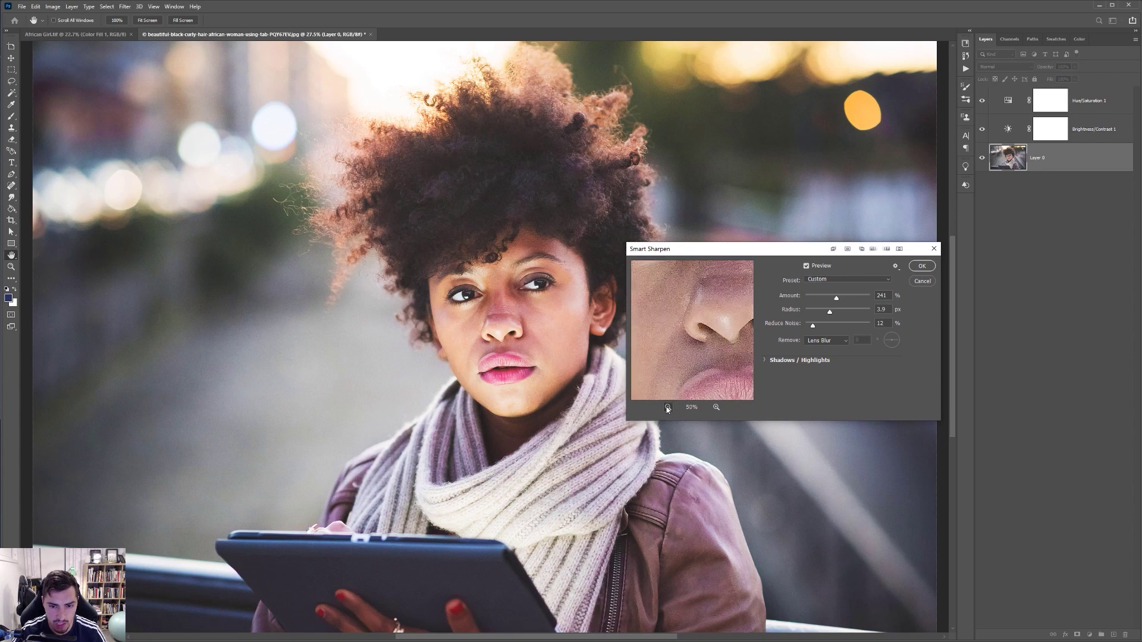
{"action": "left_click", "coordinate": [668, 407]}
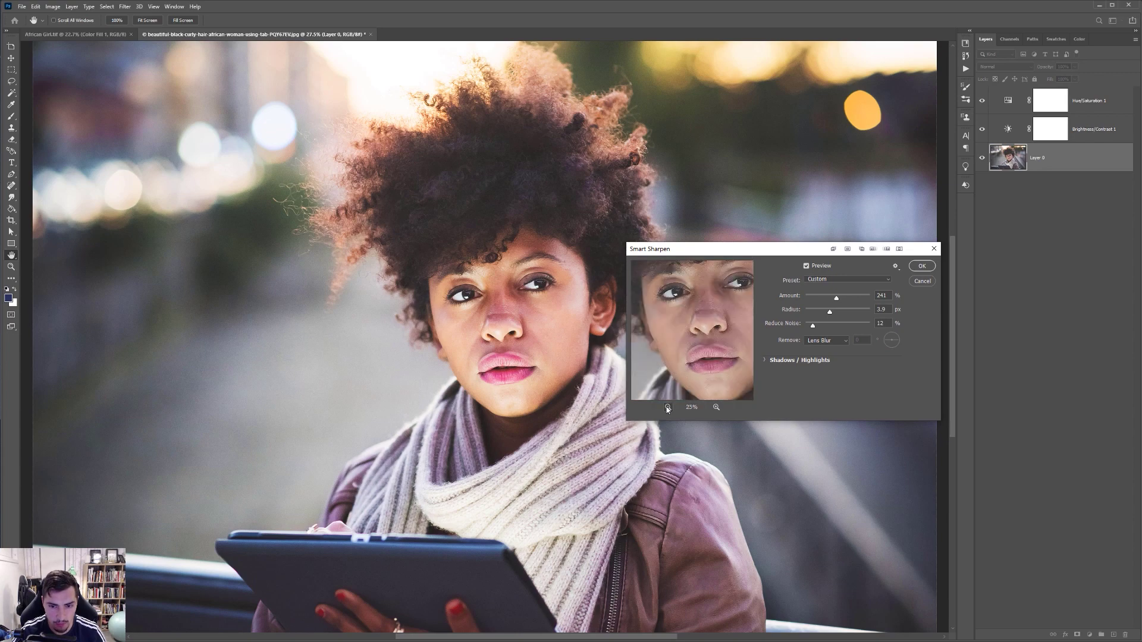
{"action": "left_click", "coordinate": [716, 408]}
{"action": "left_click_drag", "start_coordinate": [723, 324], "coordinate": [641, 331]}
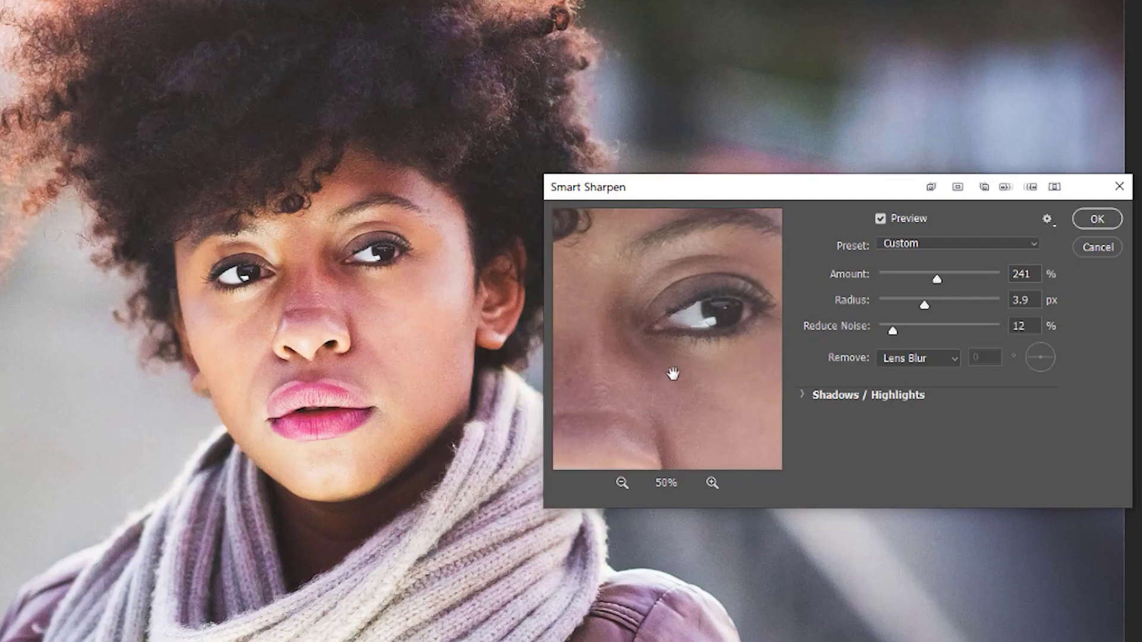
{"action": "left_click", "coordinate": [712, 484]}
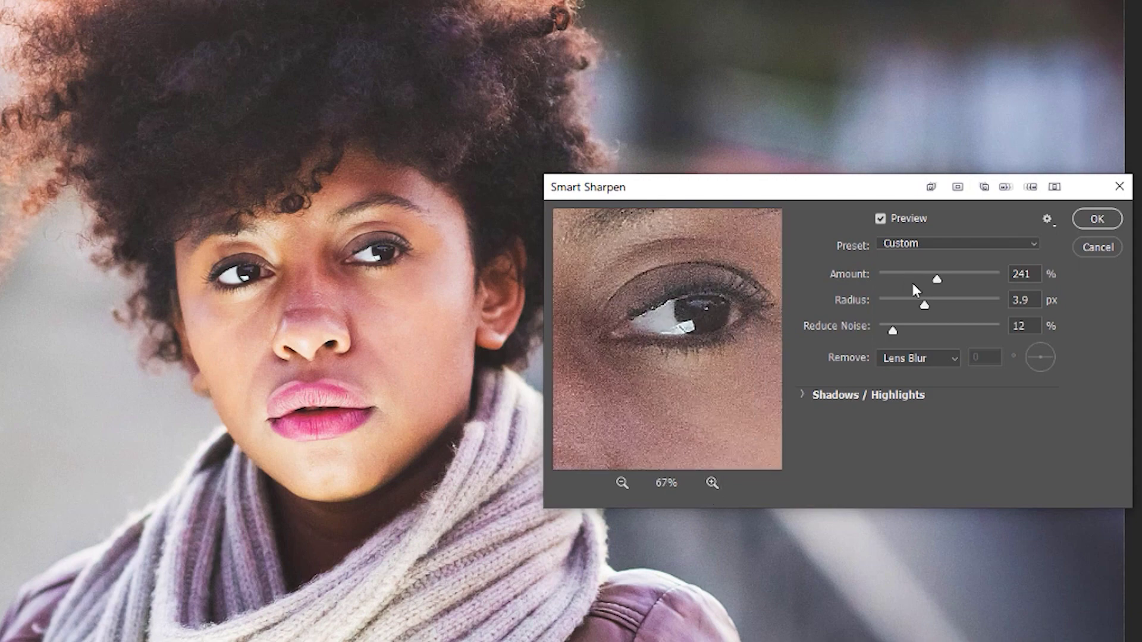
{"action": "mouse_move", "coordinate": [936, 278]}
{"action": "left_mouse_down"}
{"action": "mouse_move", "coordinate": [887, 273]}
{"action": "mouse_move", "coordinate": [975, 278]}
{"action": "mouse_move", "coordinate": [915, 275]}
{"action": "left_mouse_up"}
{"action": "left_click", "coordinate": [925, 245]}
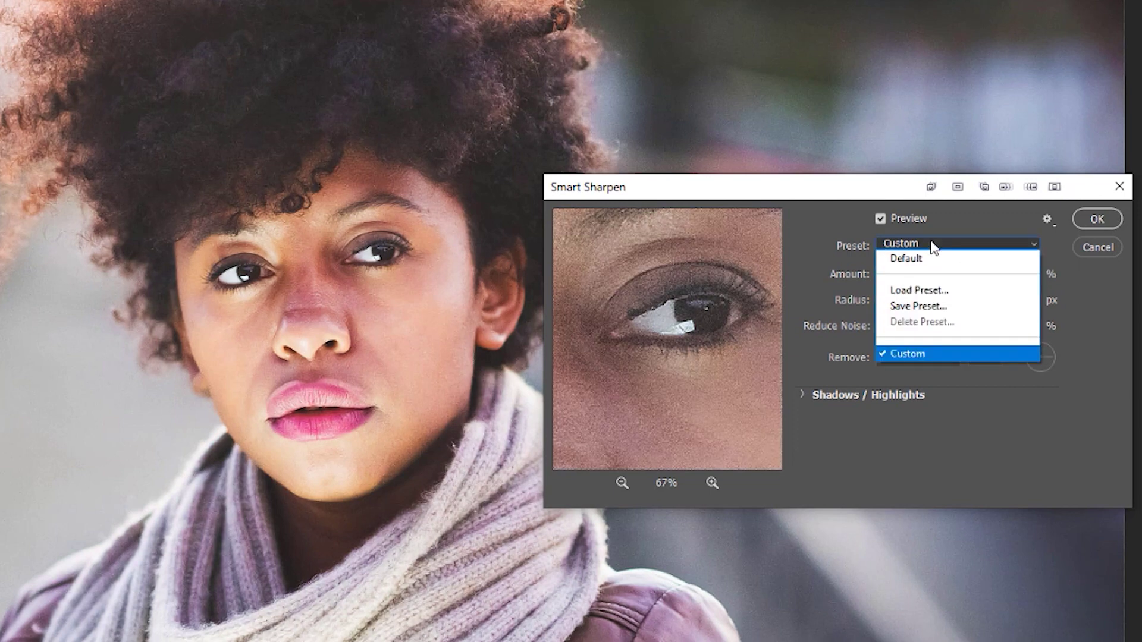
{"action": "left_click", "coordinate": [934, 231]}
Set Amount 190%, Radius 5.1 px, Reduce Noise 22% and Shadows Fade Amount 0.
{"action": "left_click_drag", "start_coordinate": [899, 277], "coordinate": [1001, 305]}
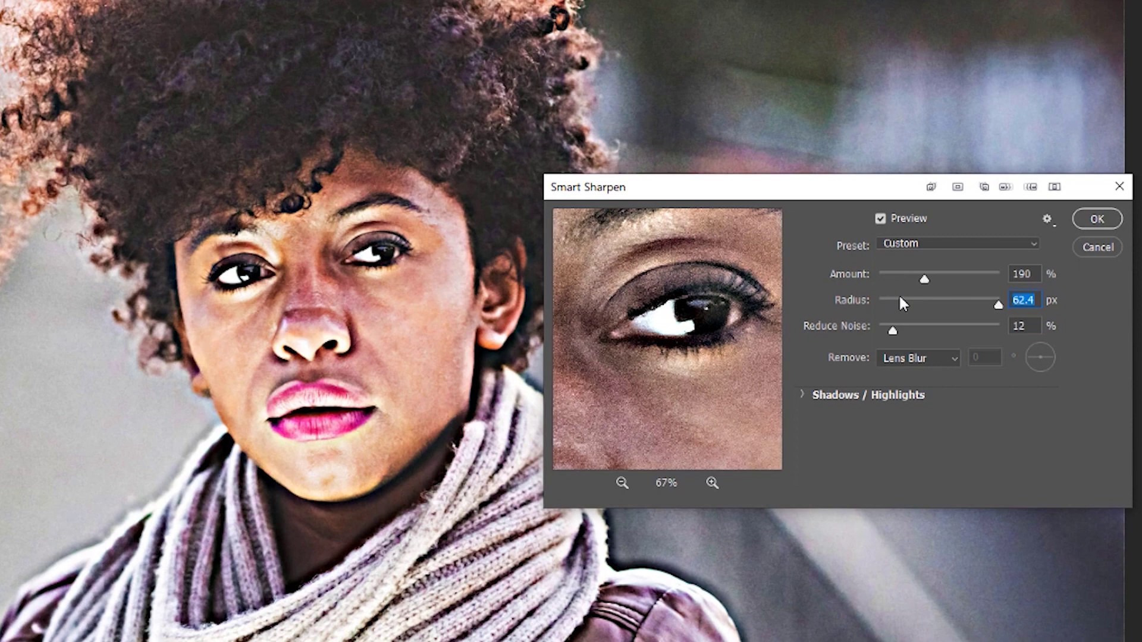
{"action": "left_click_drag", "start_coordinate": [898, 302], "coordinate": [931, 300]}
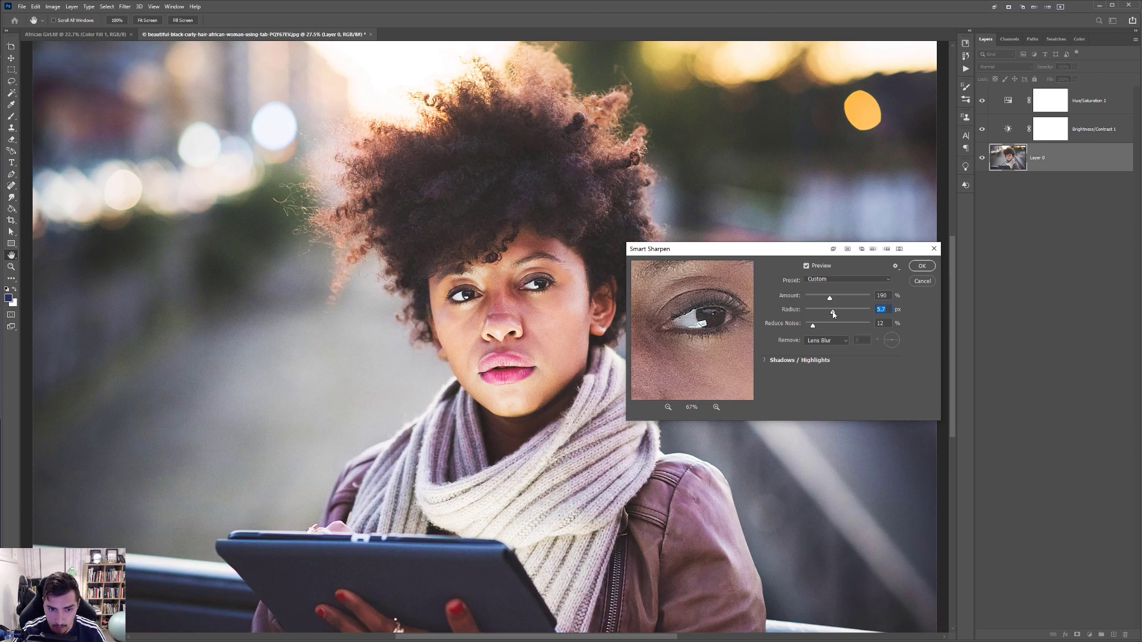
{"action": "left_click_drag", "start_coordinate": [833, 315], "coordinate": [832, 315]}
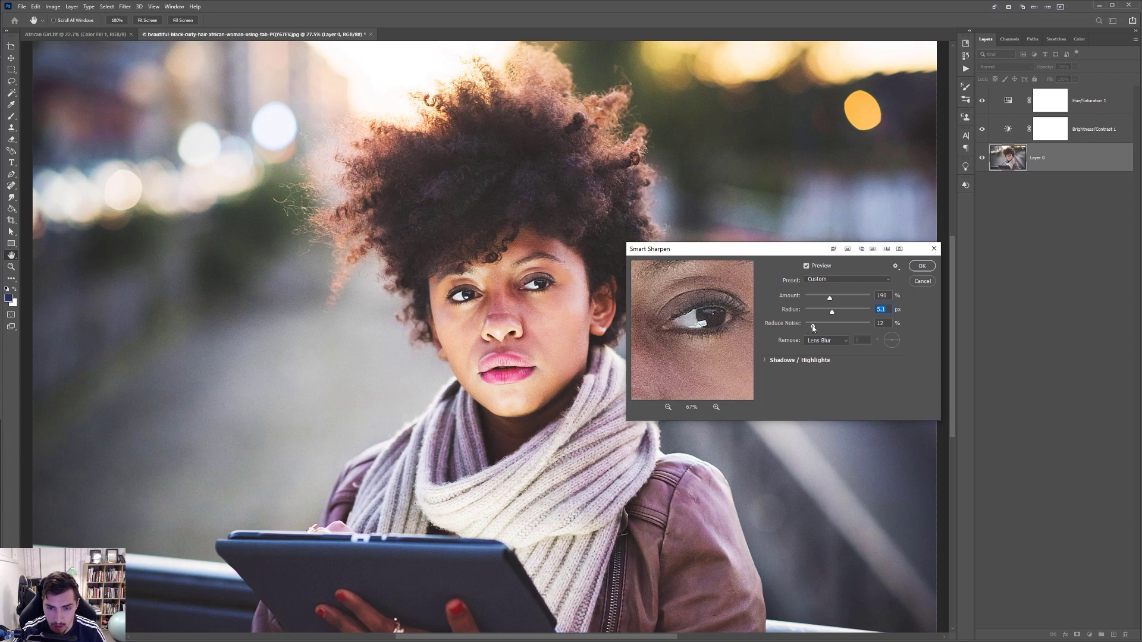
{"action": "left_click_drag", "start_coordinate": [812, 328], "coordinate": [839, 328]}
{"action": "left_click", "coordinate": [717, 409]}
{"action": "left_click", "coordinate": [717, 409]}
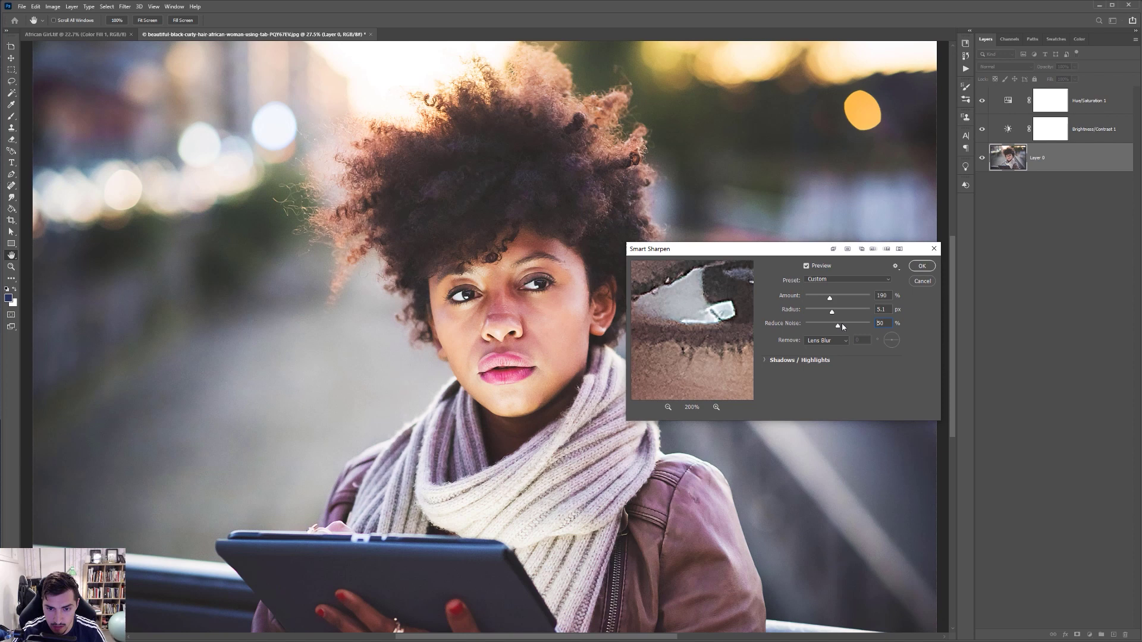
{"action": "left_click", "coordinate": [668, 407]}
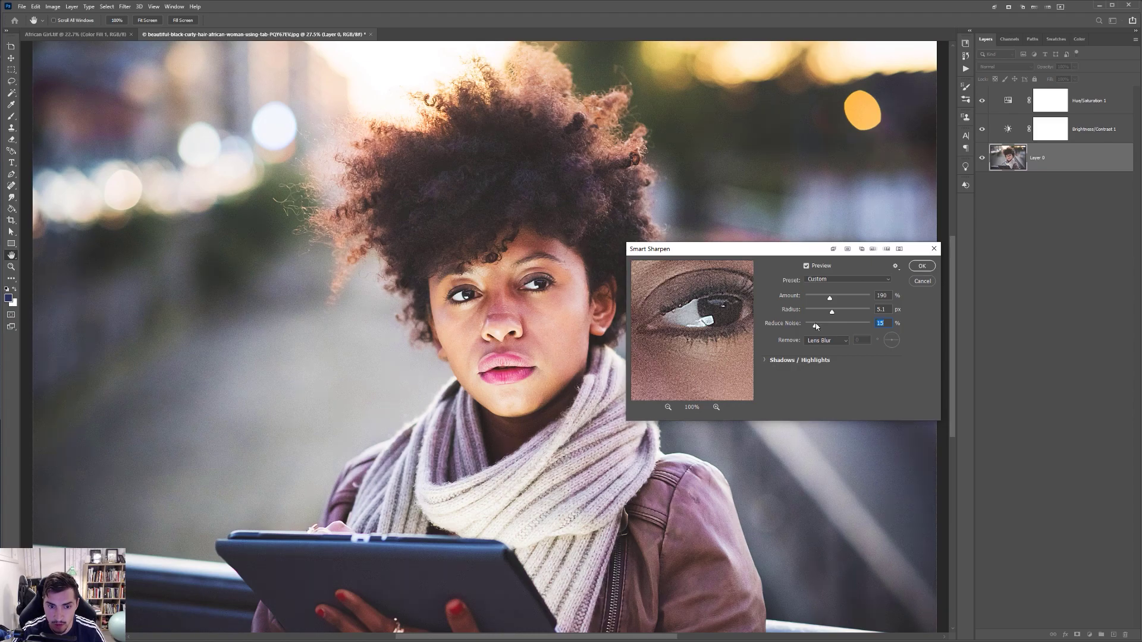
{"action": "left_click_drag", "start_coordinate": [816, 324], "coordinate": [820, 326]}
{"action": "left_click", "coordinate": [767, 361]}
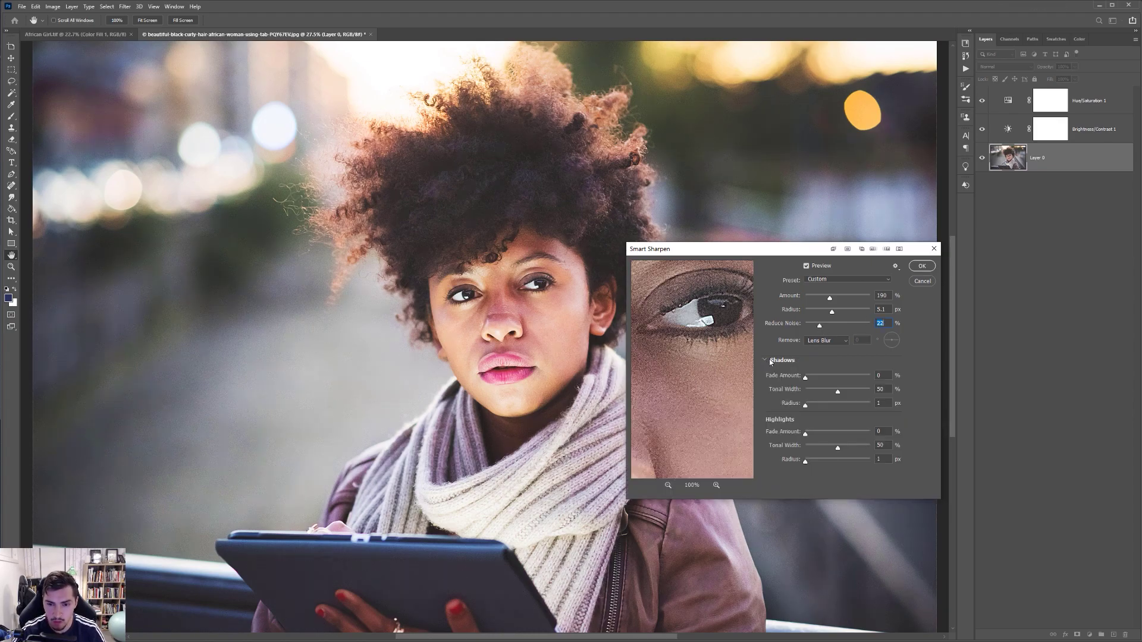
{"action": "double_click", "coordinate": [882, 376]}
{"action": "type", "text": "0"}
{"action": "left_click", "coordinate": [766, 361]}
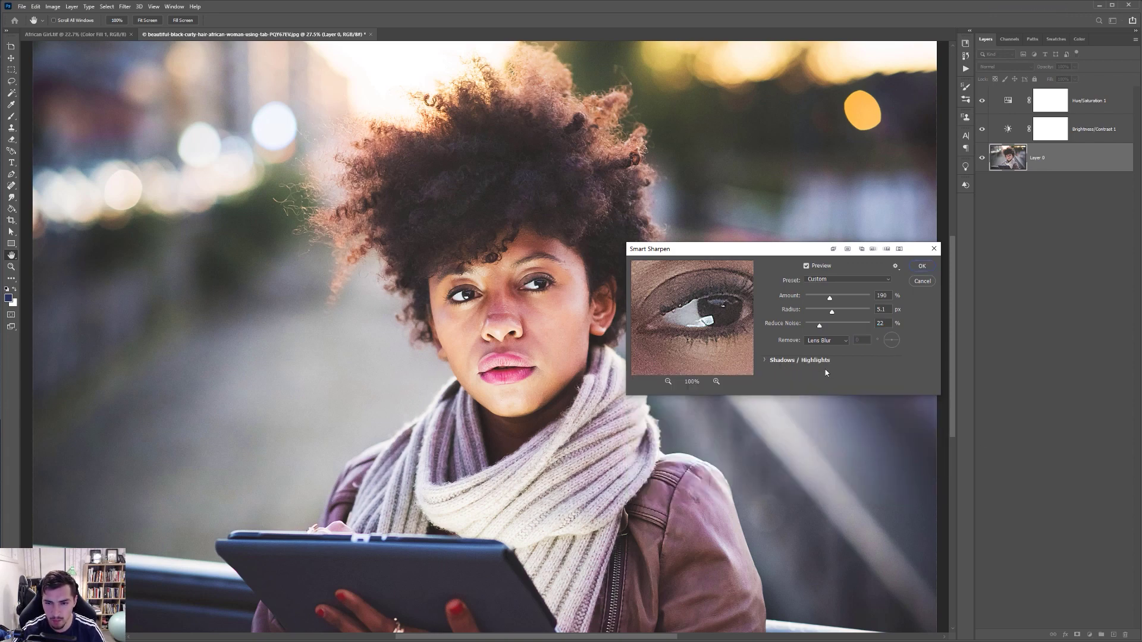
Apply the Smart Sharpen filter to the photo and switch to the Move tool.
{"action": "left_click", "coordinate": [921, 267]}
{"action": "key", "text": "v"}
{"action": "scroll", "coordinate": [508, 316], "scroll_direction": "down", "scroll_amount": 3}
{"action": "scroll", "coordinate": [509, 316], "scroll_direction": "up", "scroll_amount": 2}
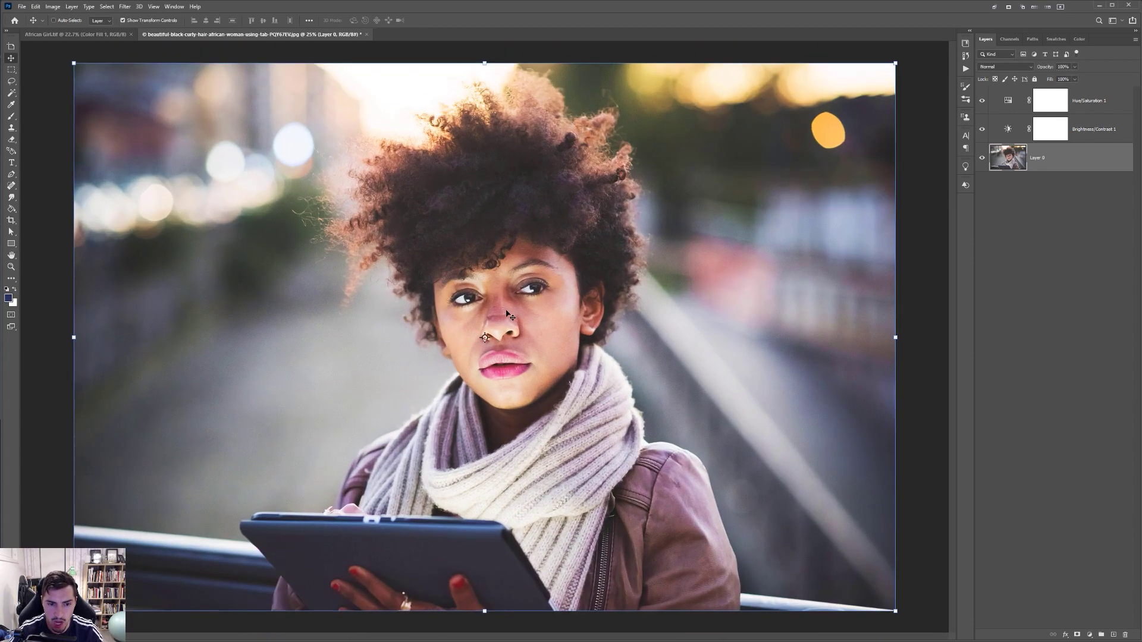
{"action": "scroll", "coordinate": [510, 318], "scroll_direction": "down", "scroll_amount": 2}
Add a Vibrance adjustment layer at +100 and close its settings.
{"action": "left_click", "coordinate": [1090, 634]}
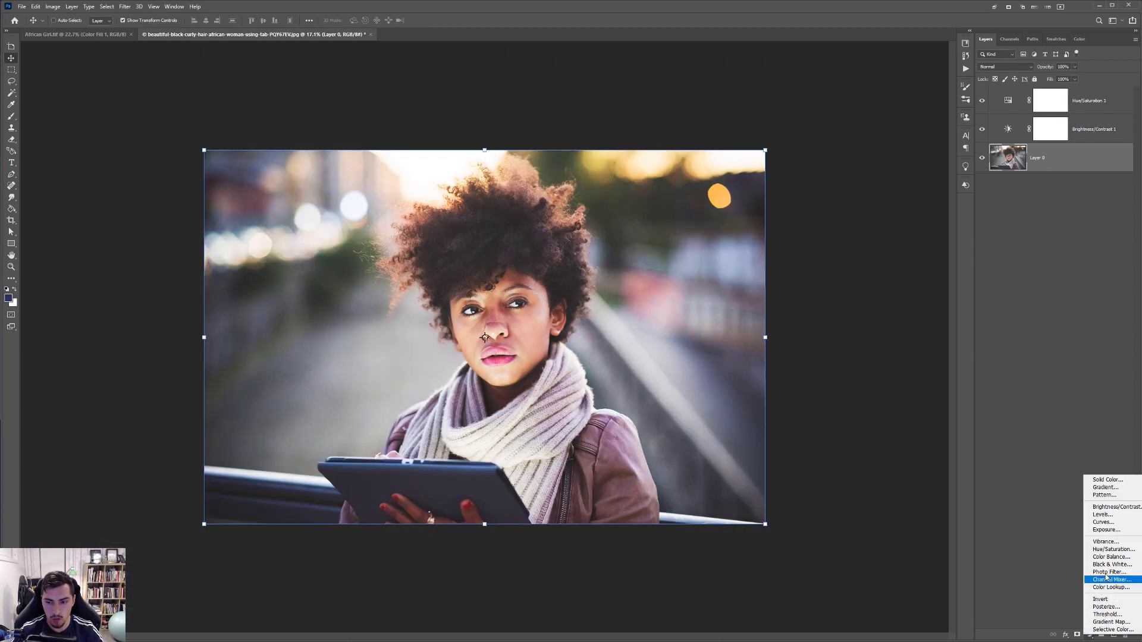
{"action": "left_click", "coordinate": [1106, 542]}
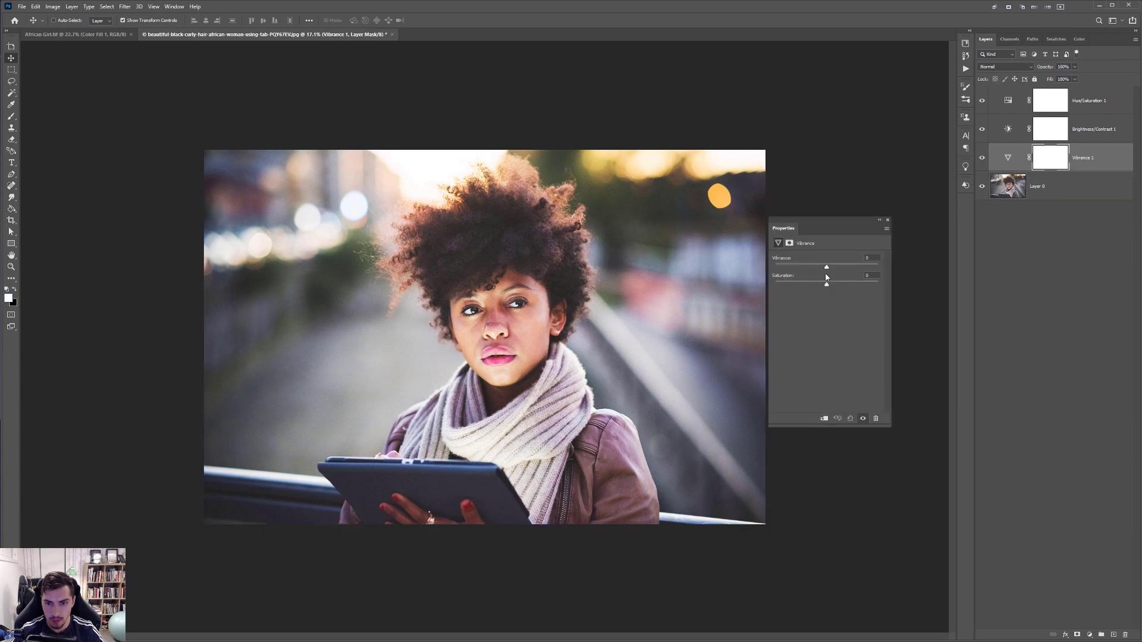
{"action": "mouse_move", "coordinate": [849, 267]}
{"action": "left_mouse_down"}
{"action": "mouse_move", "coordinate": [892, 268]}
{"action": "mouse_move", "coordinate": [823, 261]}
{"action": "mouse_move", "coordinate": [855, 260]}
{"action": "left_mouse_up"}
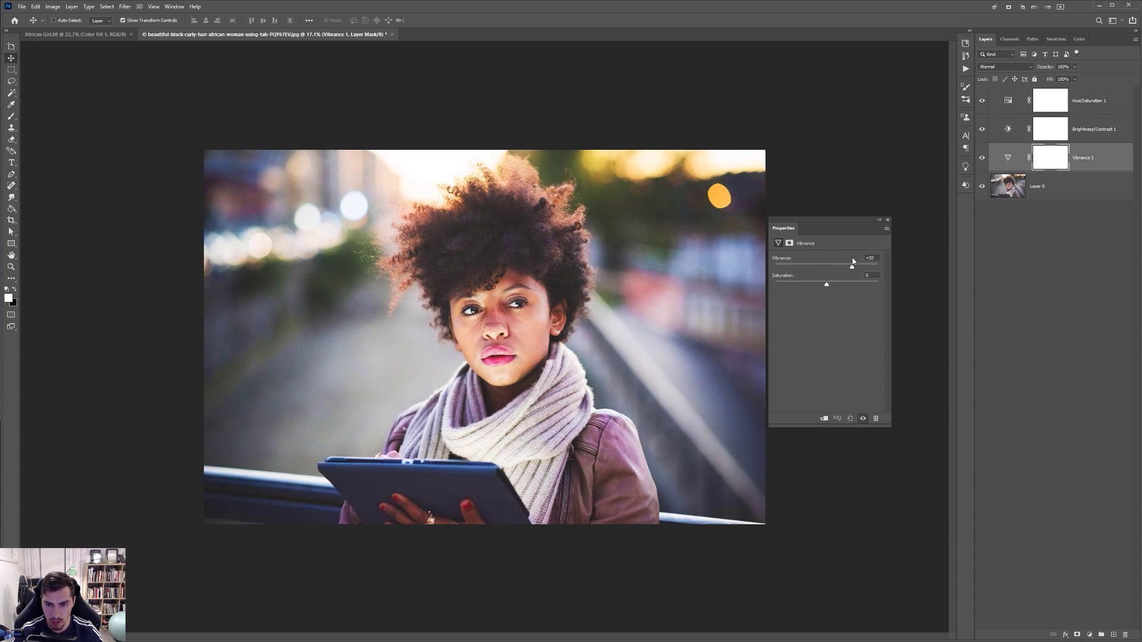
{"action": "left_click", "coordinate": [1073, 503]}
Add a Photo Filter adjustment layer and try presets from Warming (LBA) through Deep Red.
{"action": "left_click", "coordinate": [1088, 633]}
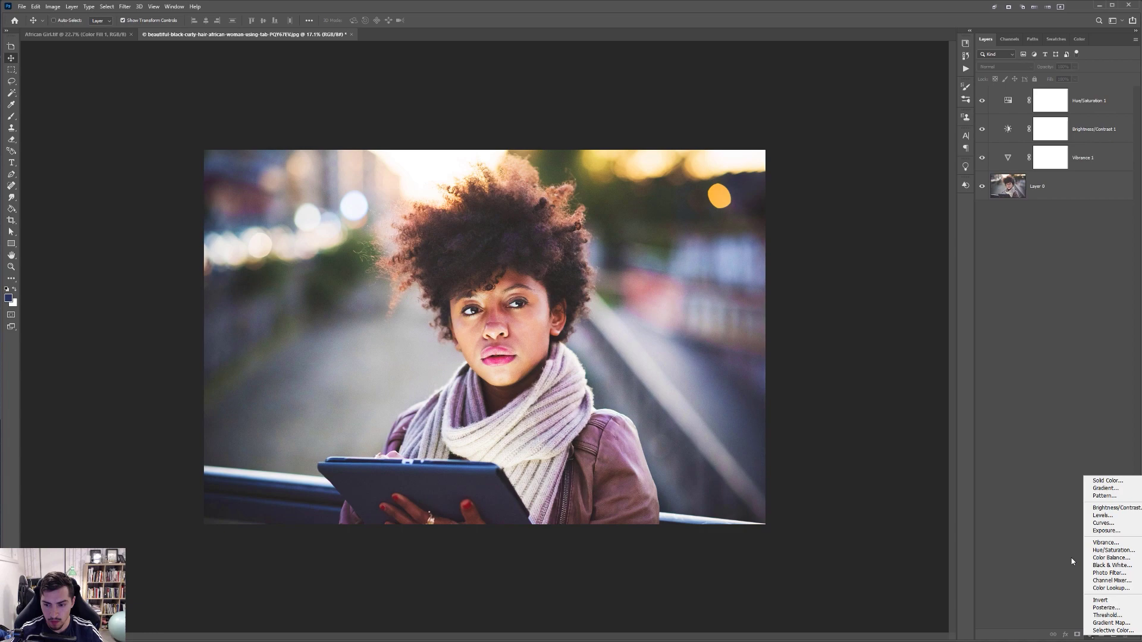
{"action": "left_click", "coordinate": [1100, 573]}
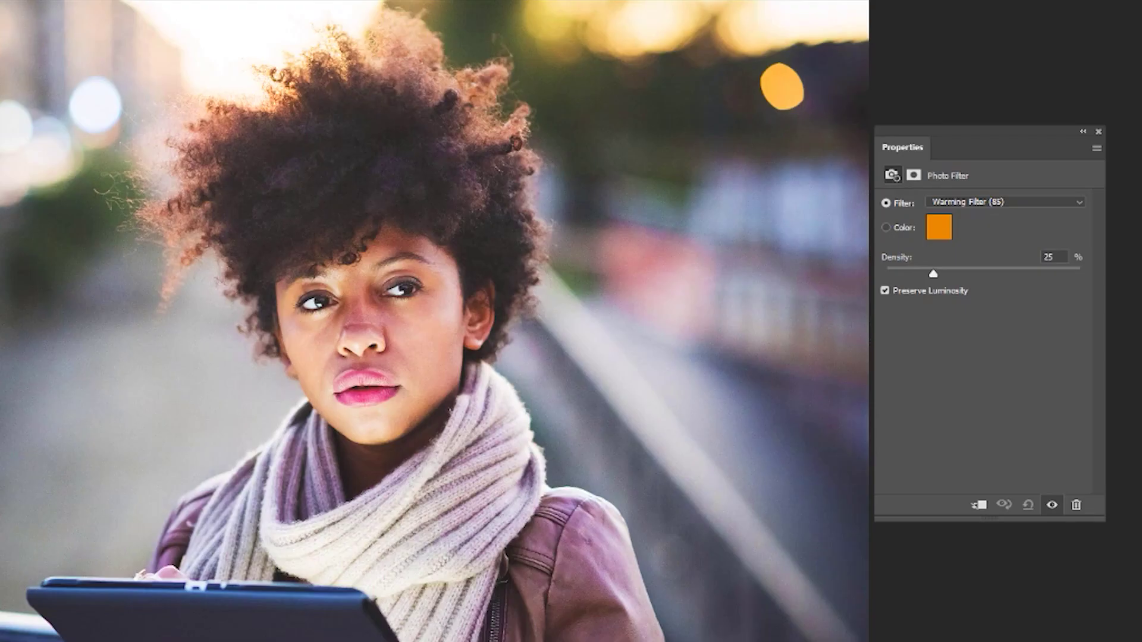
{"action": "left_click", "coordinate": [973, 202]}
{"action": "left_click", "coordinate": [964, 202]}
{"action": "left_click", "coordinate": [964, 202]}
{"action": "key", "text": "Down"}
{"action": "key", "text": "Return"}
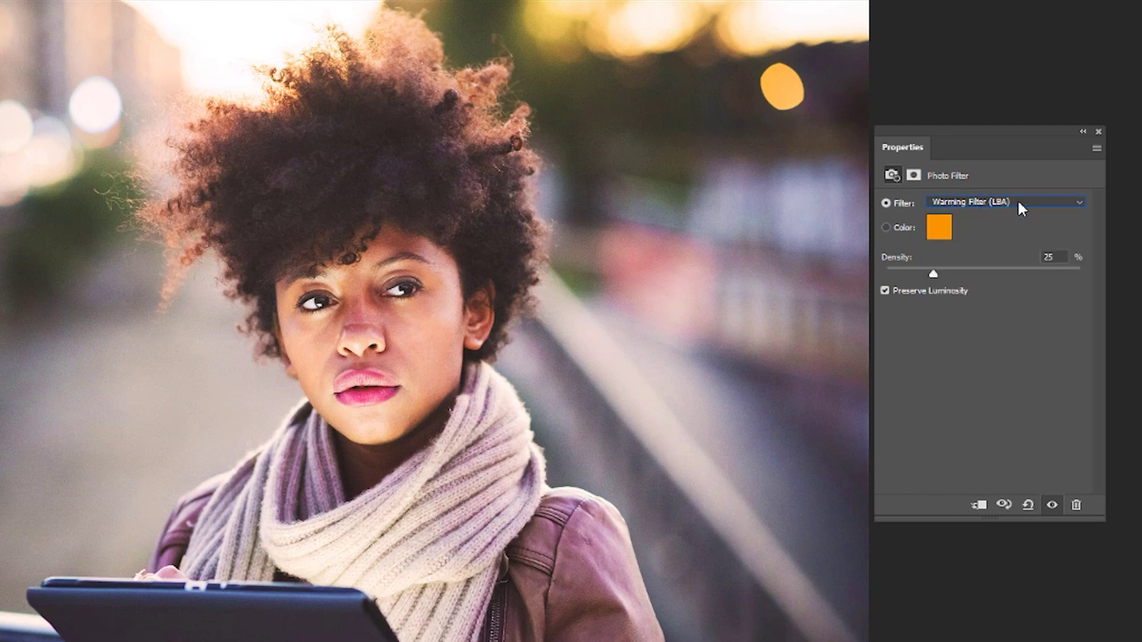
{"action": "key", "text": "Down"}
{"action": "key", "text": "Down"}
{"action": "key", "text": "Down"}
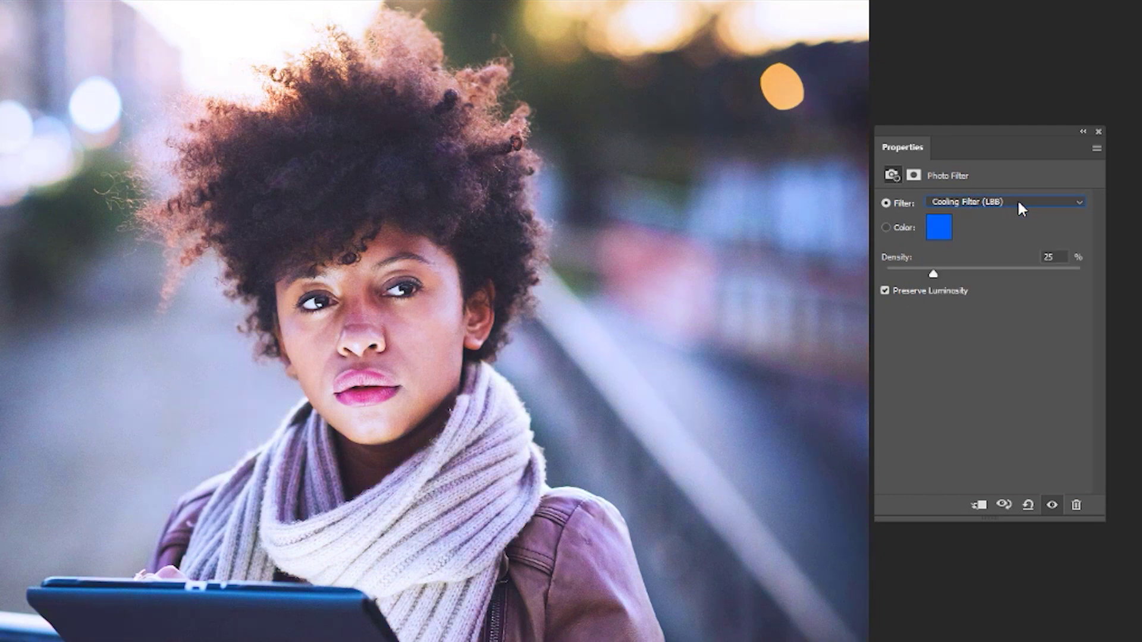
{"action": "key", "text": "Down"}
{"action": "key", "text": "Down"}
{"action": "key", "text": "Down"}
{"action": "key", "text": "Down"}
{"action": "key", "text": "Down"}
{"action": "key", "text": "Down"}
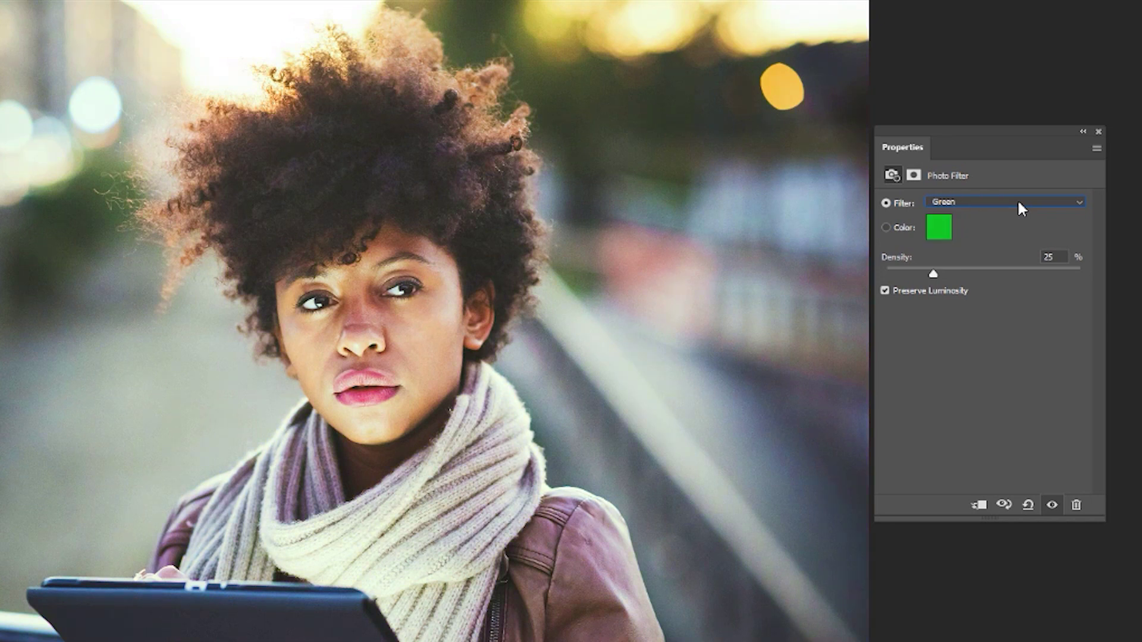
{"action": "key", "text": "Down"}
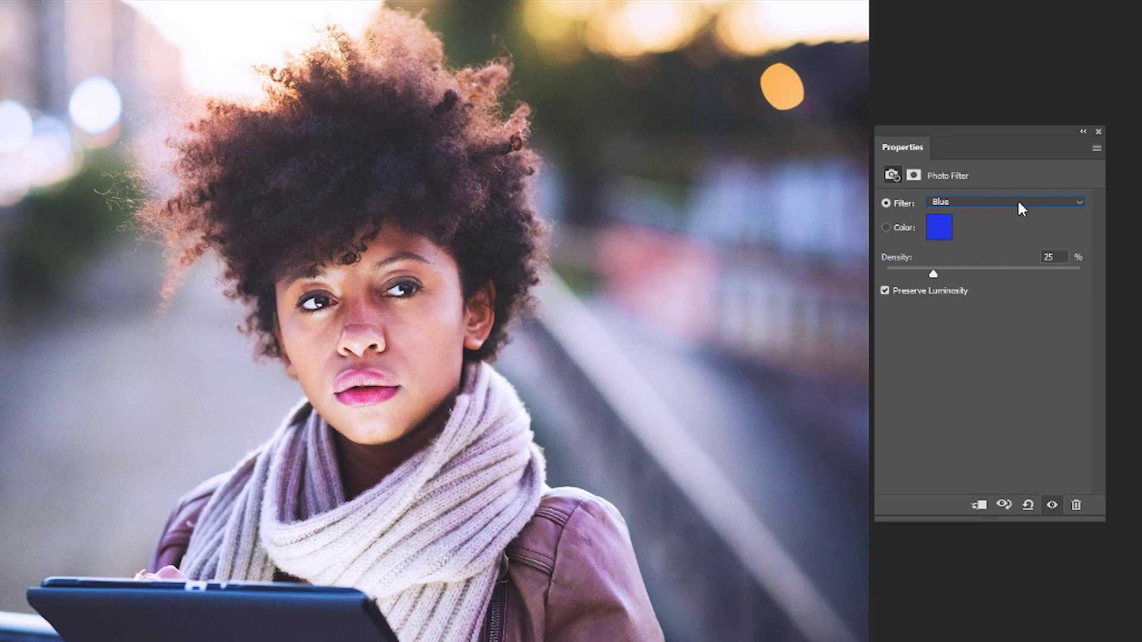
{"action": "key", "text": "Down"}
{"action": "key", "text": "Down"}
{"action": "key", "text": "Down"}
{"action": "key", "text": "Down"}
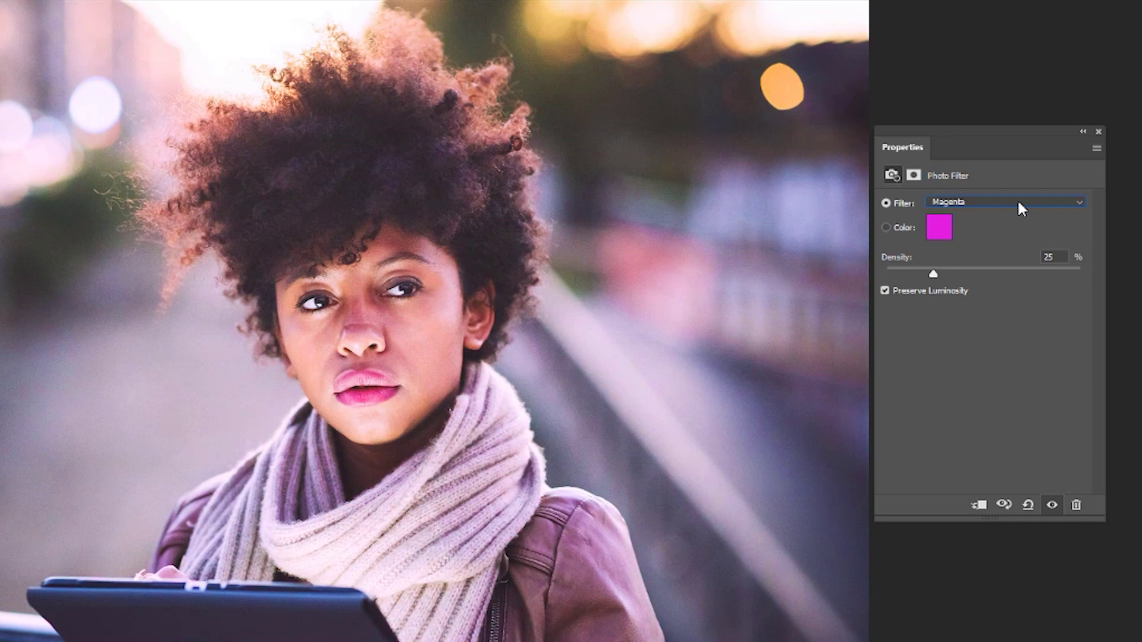
{"action": "key", "text": "Down"}
{"action": "key", "text": "Down"}
{"action": "key", "text": "Down"}
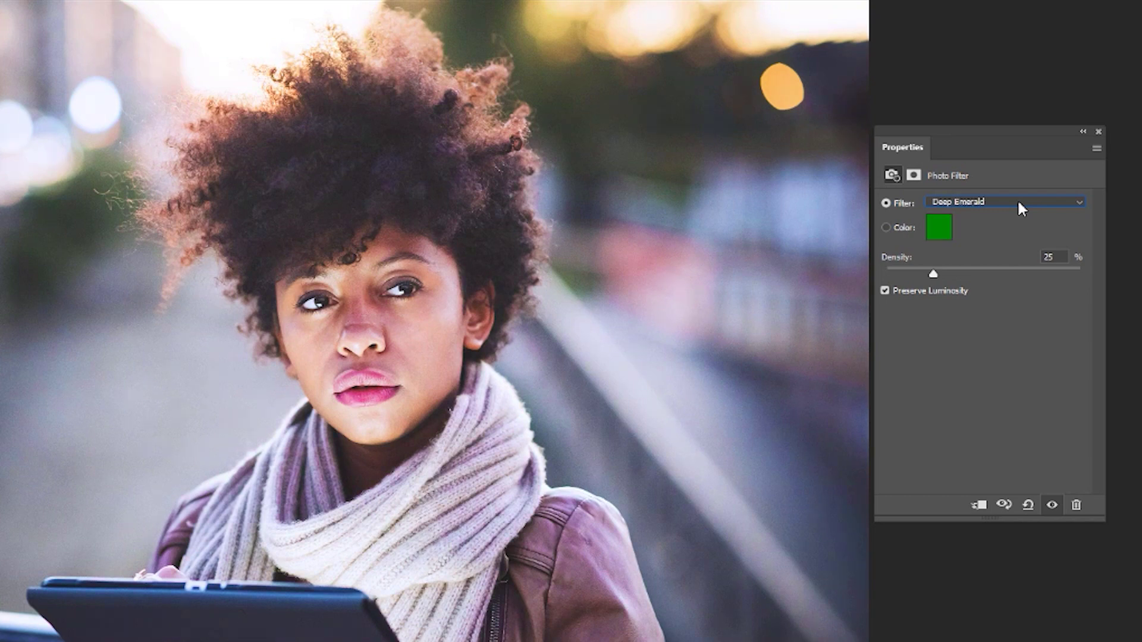
Settle on the Red filter at 25% density and close the Properties panel.
{"action": "left_click", "coordinate": [1018, 204]}
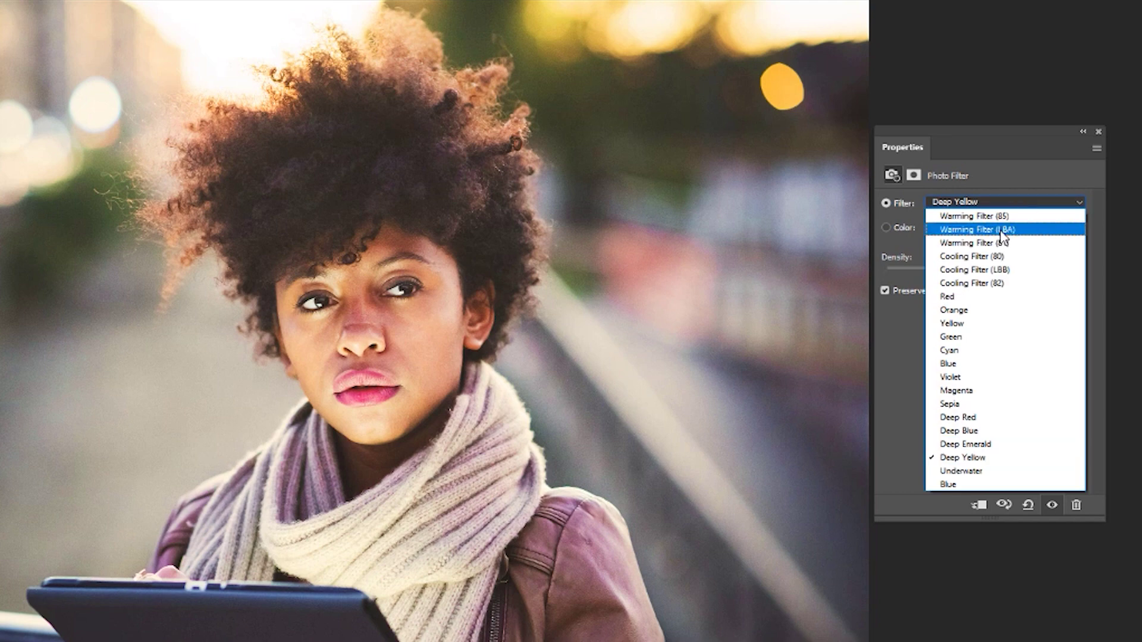
{"action": "left_click", "coordinate": [980, 258]}
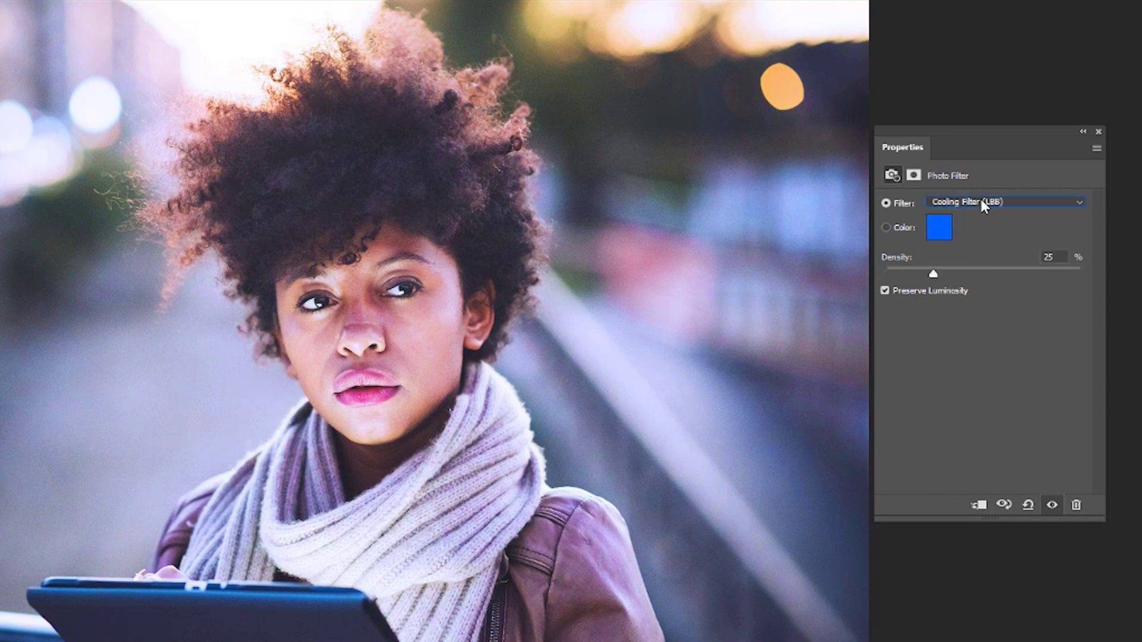
{"action": "key", "text": "Down"}
{"action": "key", "text": "Down"}
{"action": "key", "text": "Up"}
{"action": "key", "text": "Up"}
{"action": "key", "text": "Up"}
{"action": "key", "text": "Up"}
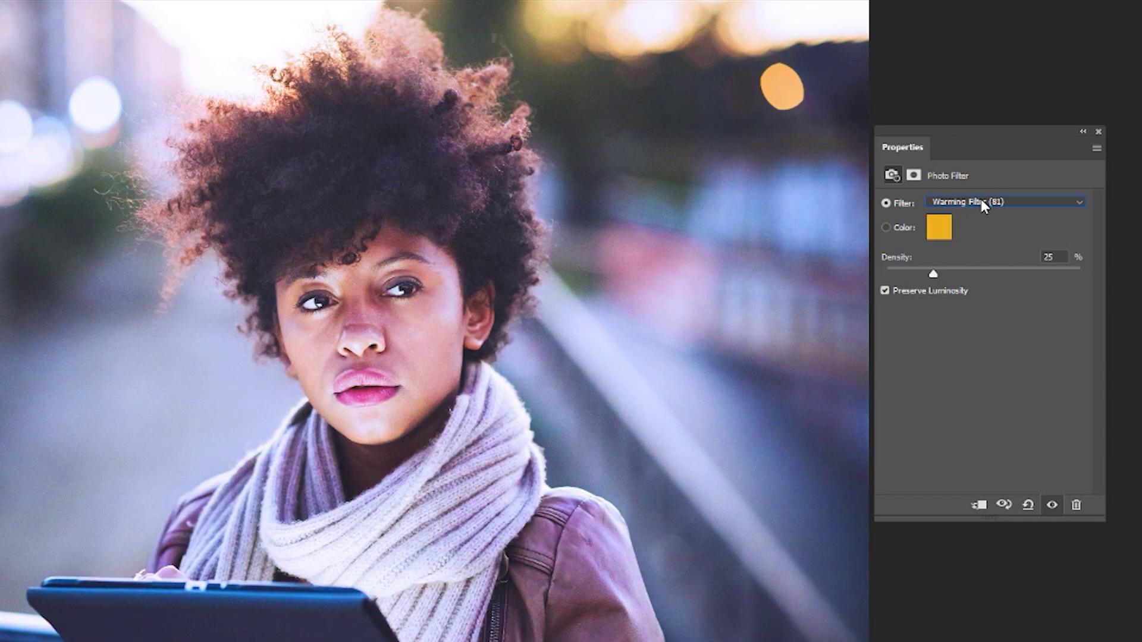
{"action": "key", "text": "Down"}
{"action": "key", "text": "Down"}
{"action": "key", "text": "Down"}
{"action": "key", "text": "Down"}
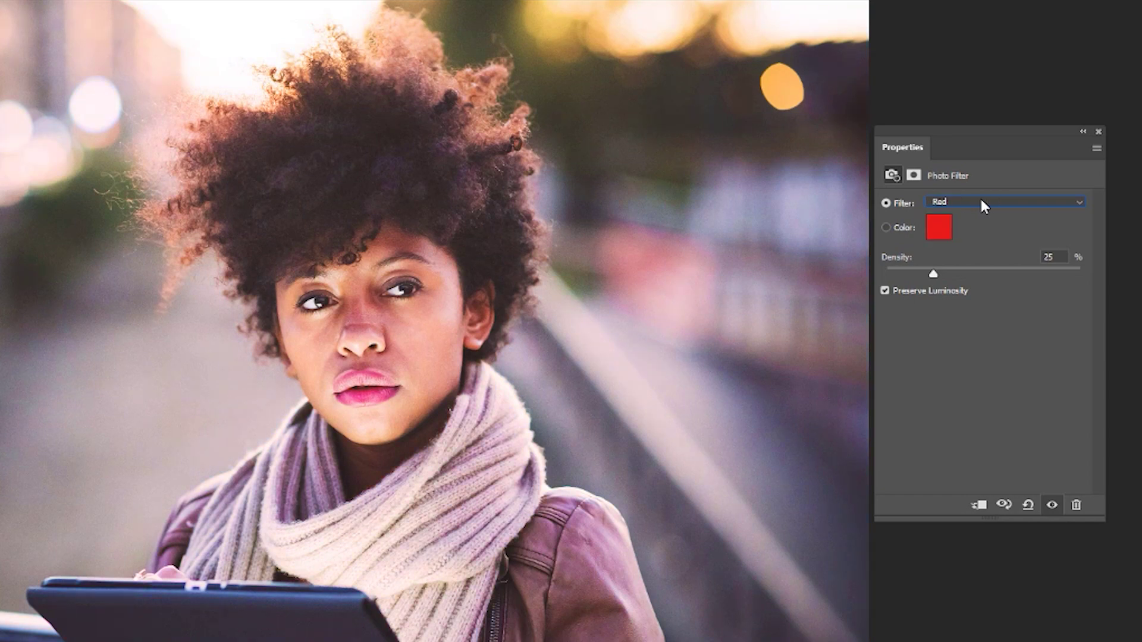
{"action": "key", "text": "Down"}
{"action": "key", "text": "Up"}
{"action": "left_click_drag", "start_coordinate": [939, 278], "coordinate": [959, 274]}
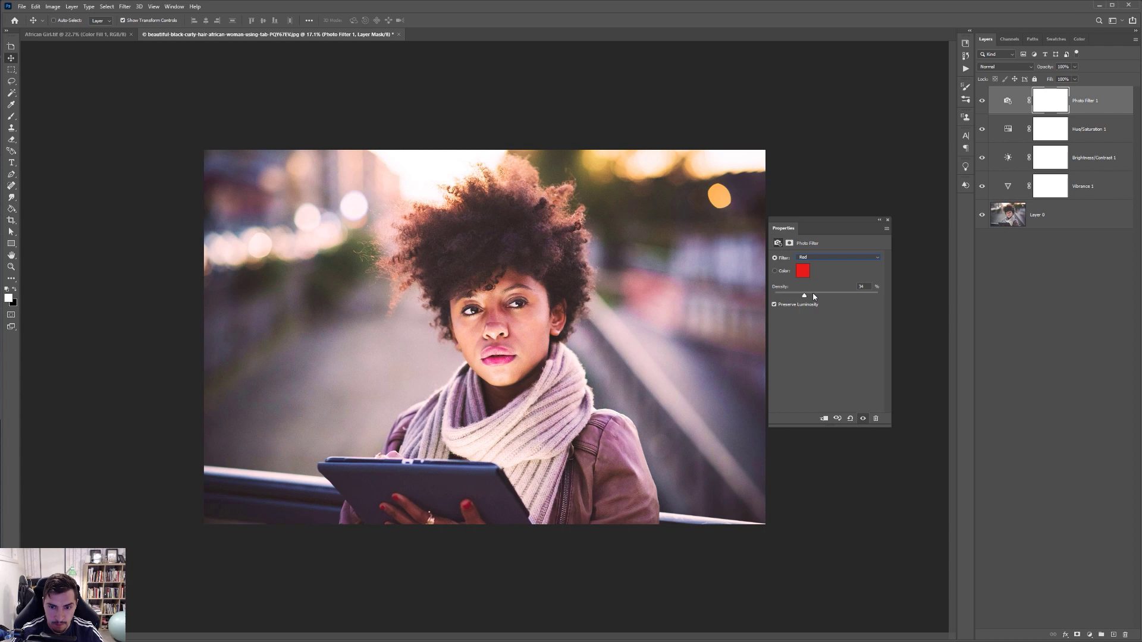
{"action": "left_click_drag", "start_coordinate": [813, 295], "coordinate": [871, 297]}
{"action": "left_click_drag", "start_coordinate": [806, 295], "coordinate": [801, 297]}
{"action": "left_click", "coordinate": [887, 219]}
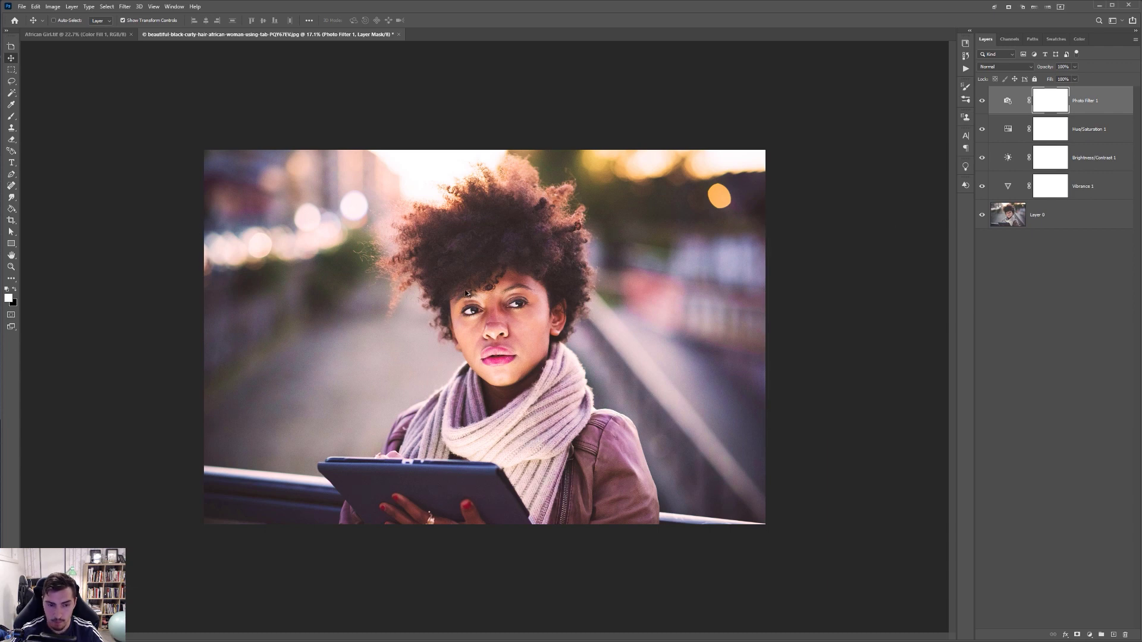
{"action": "key", "text": "ctrl+minus"}
{"action": "key", "text": "ctrl+minus"}
{"action": "scroll", "coordinate": [494, 291], "scroll_direction": "up", "scroll_amount": 5}
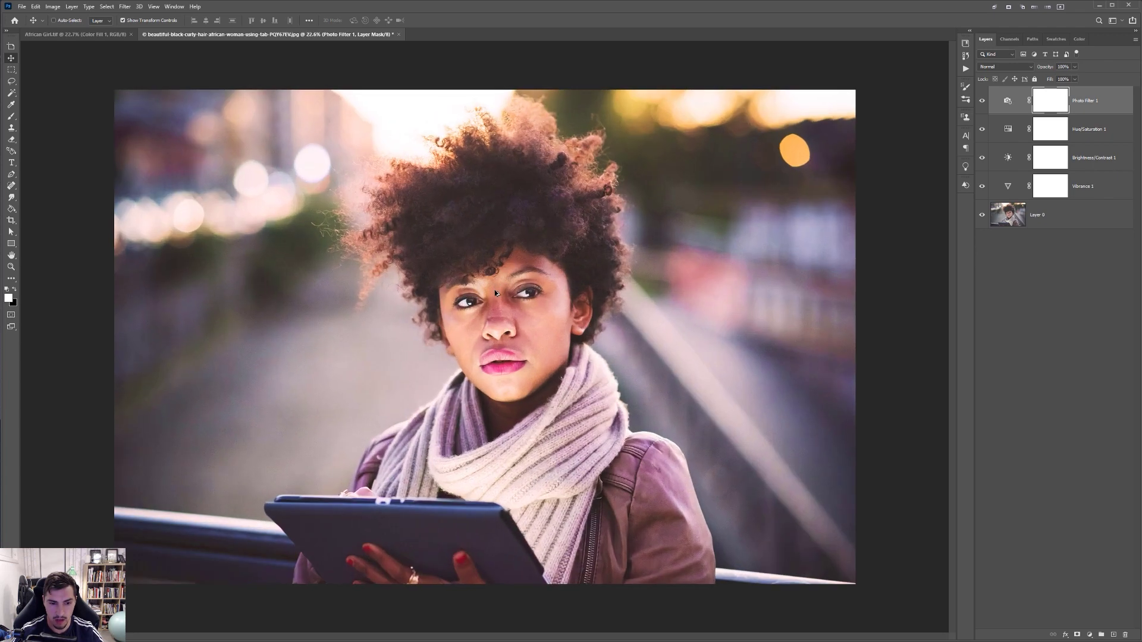
{"action": "scroll", "coordinate": [494, 290], "scroll_direction": "down", "scroll_amount": 2}
{"action": "scroll", "coordinate": [476, 291], "scroll_direction": "up", "scroll_amount": 1}
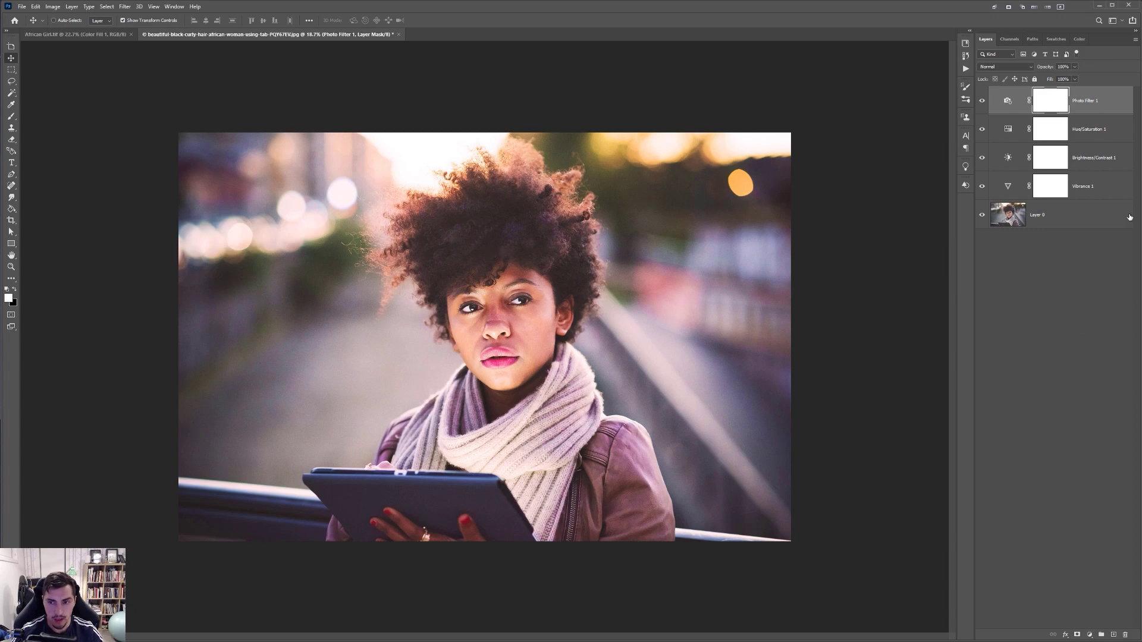
{"action": "left_click", "coordinate": [982, 101]}
{"action": "left_click", "coordinate": [982, 157]}
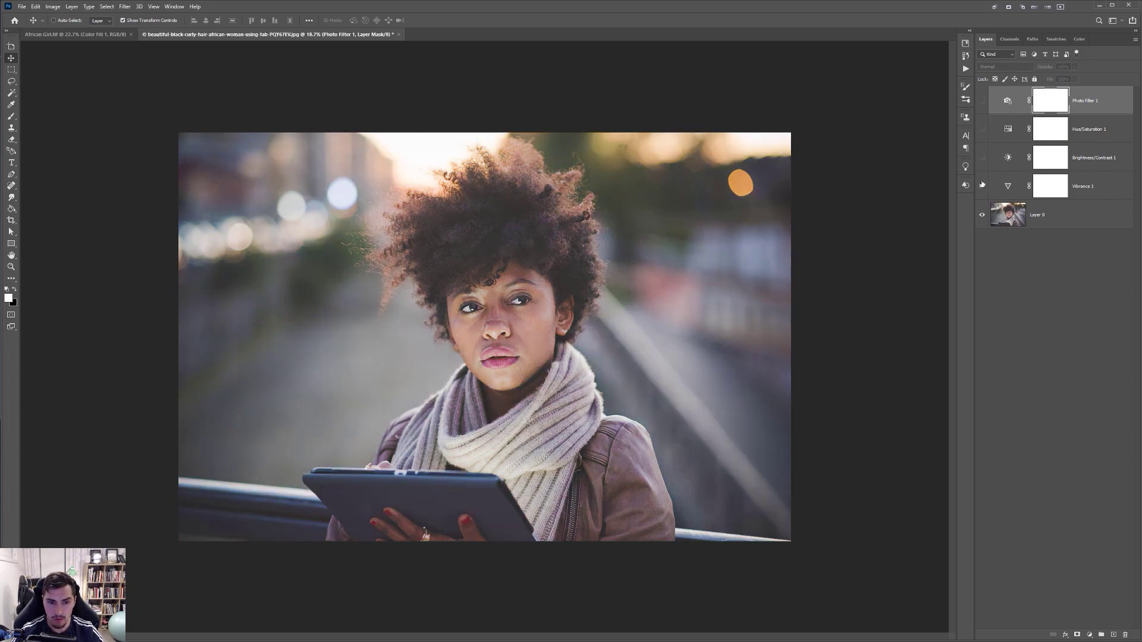
{"action": "scroll", "coordinate": [773, 335], "scroll_direction": "down", "scroll_amount": 2}
{"action": "scroll", "coordinate": [357, 316], "scroll_direction": "up", "scroll_amount": 4}
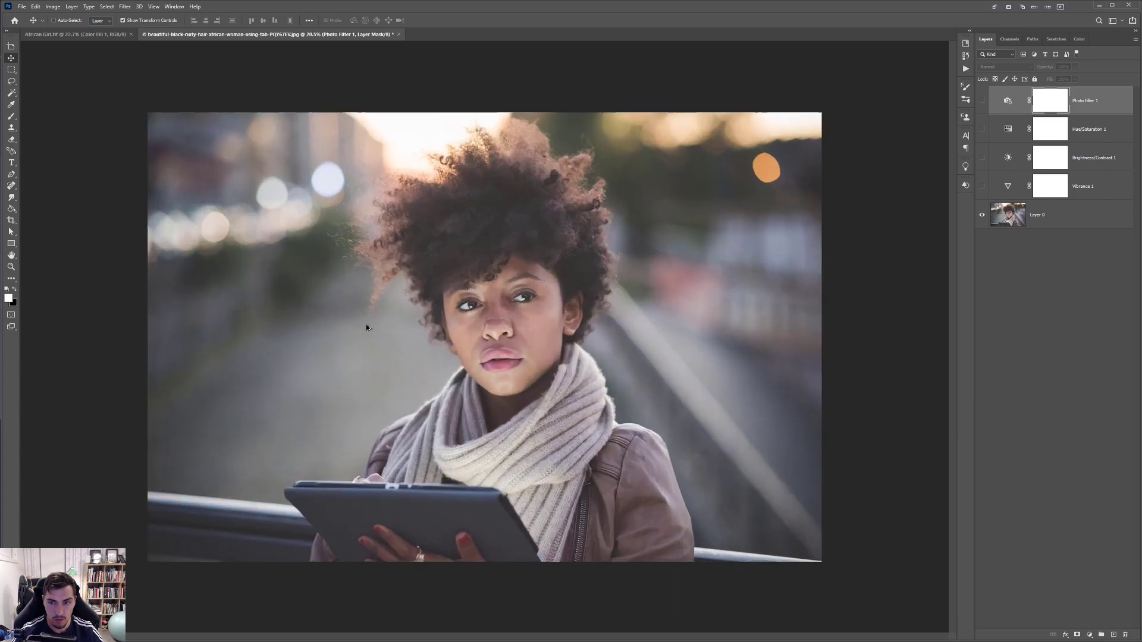
{"action": "left_click_drag", "start_coordinate": [982, 101], "coordinate": [981, 186]}
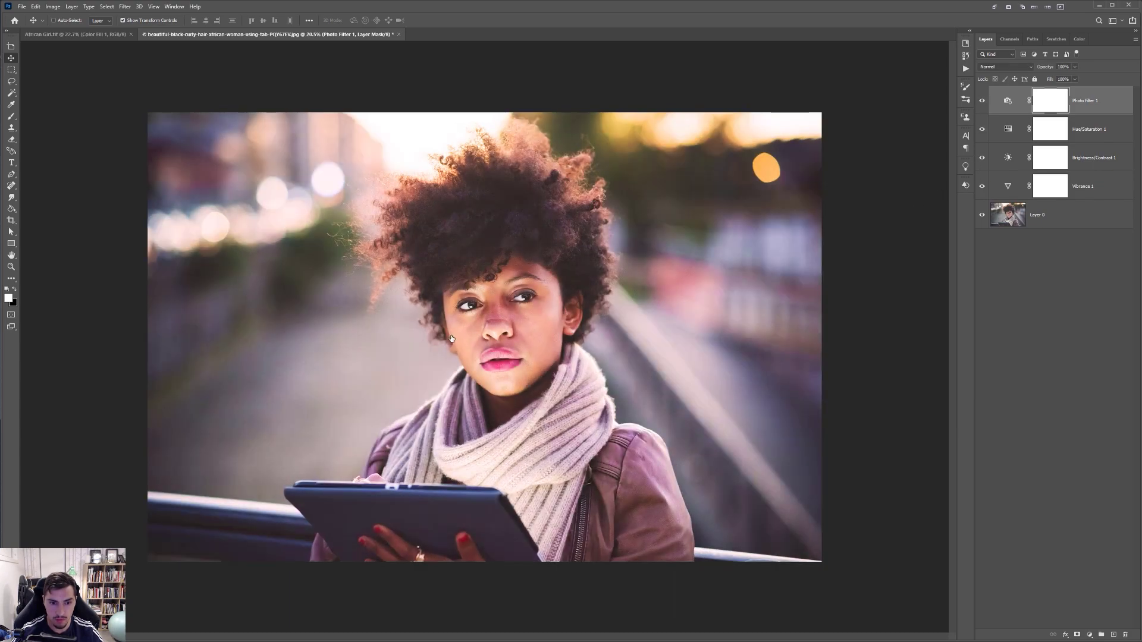
{"action": "scroll", "coordinate": [452, 339], "scroll_direction": "up", "scroll_amount": 3}
{"action": "scroll", "coordinate": [562, 227], "scroll_direction": "down", "scroll_amount": 5}
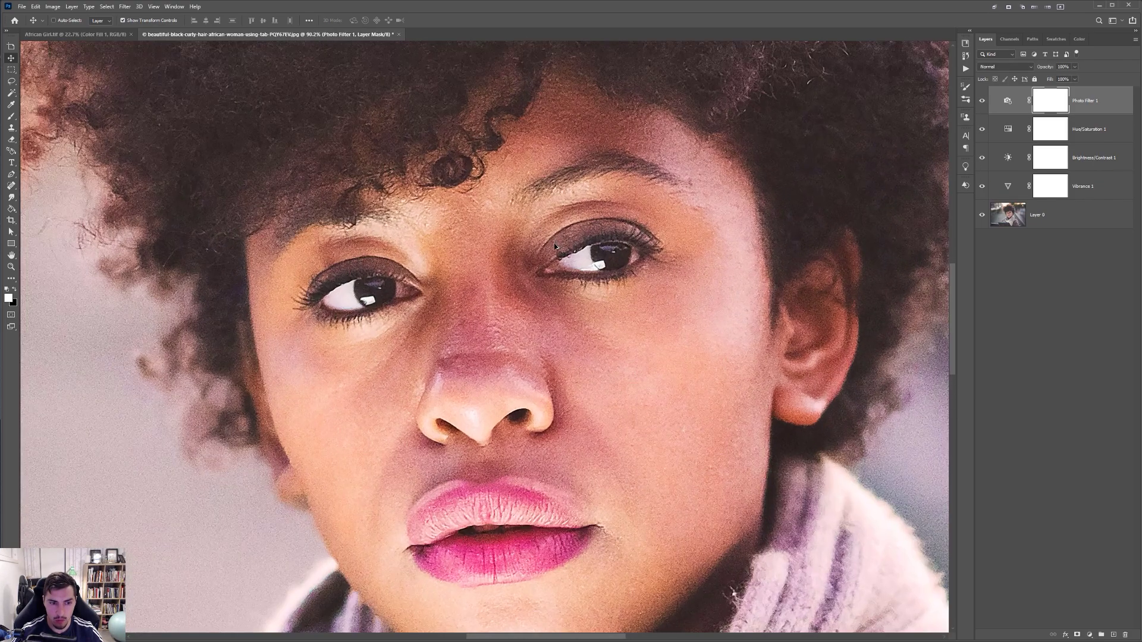
{"action": "scroll", "coordinate": [588, 252], "scroll_direction": "up", "scroll_amount": 1}
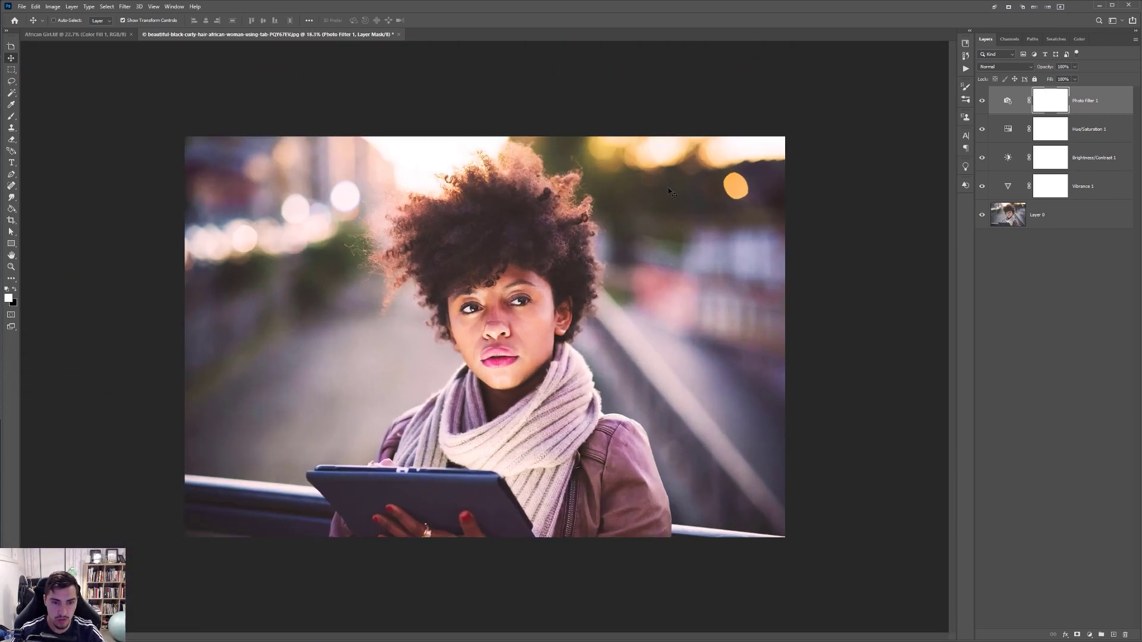
{"action": "left_click", "coordinate": [1073, 231]}
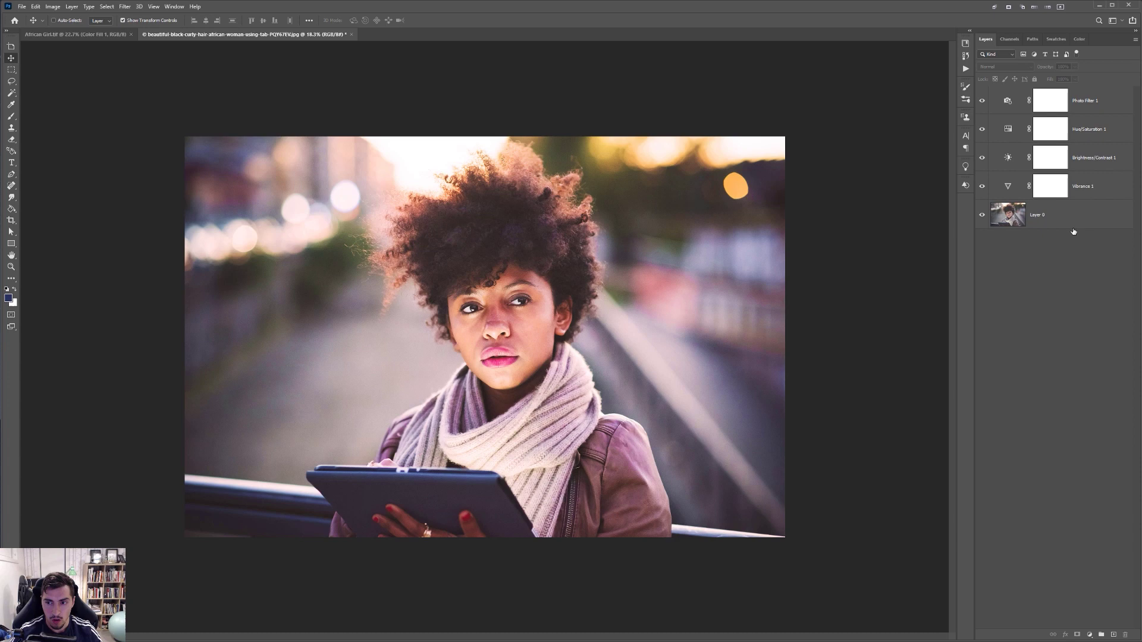
{"action": "left_click", "coordinate": [1077, 225]}
{"action": "key", "text": "ctrl+alt+f"}
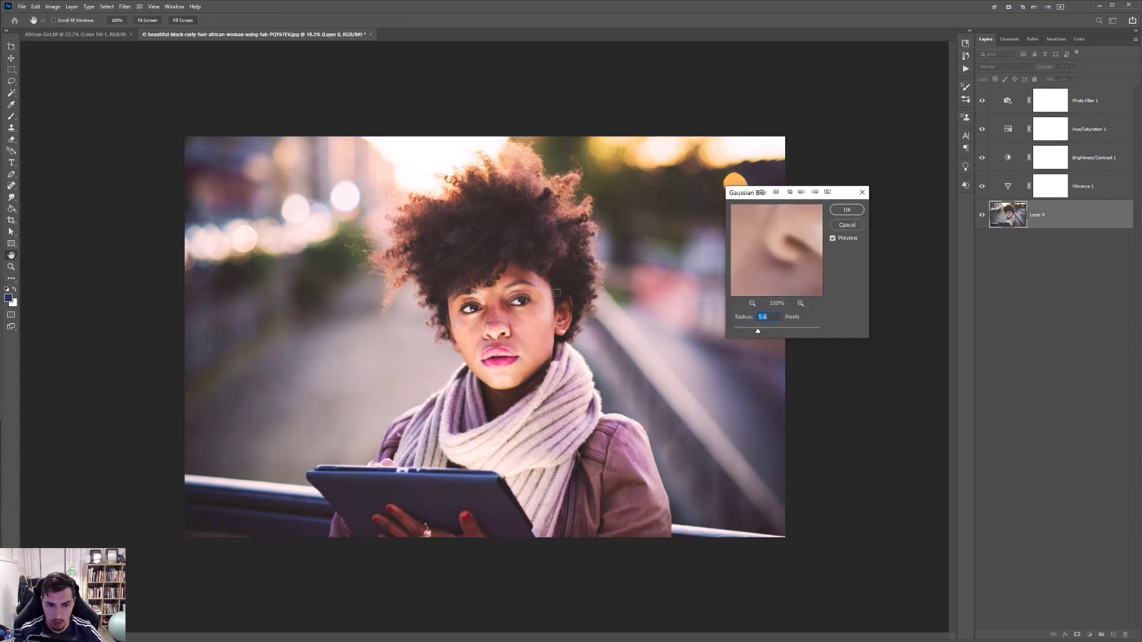
{"action": "left_click", "coordinate": [847, 224]}
{"action": "key", "text": "v"}
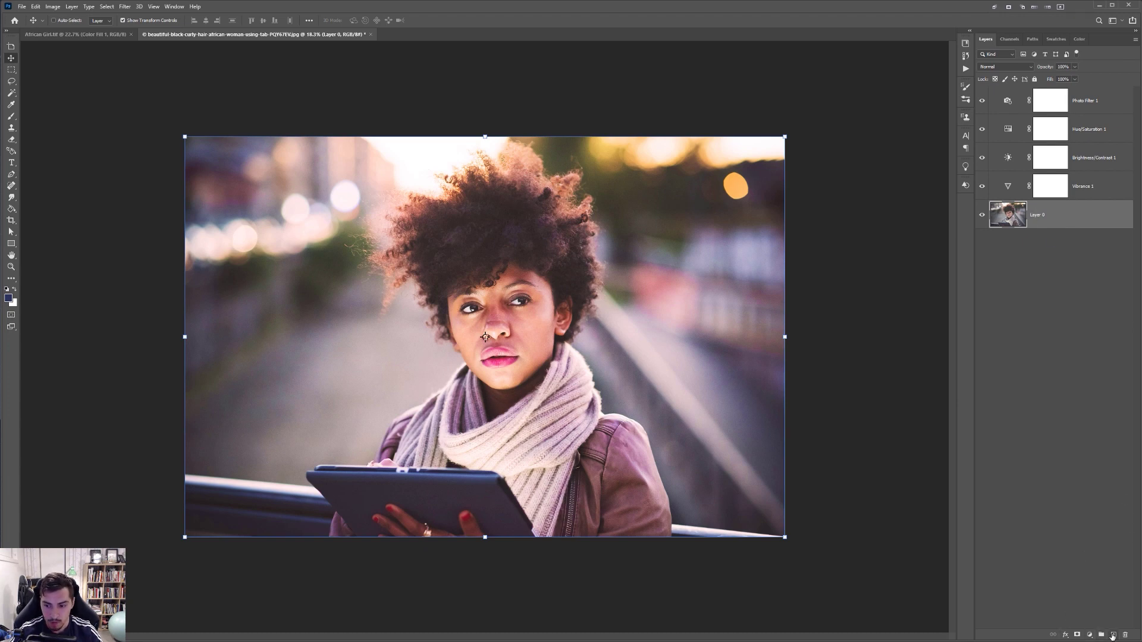
{"action": "left_click", "coordinate": [1090, 636]}
{"action": "left_click", "coordinate": [1114, 636]}
{"action": "left_click", "coordinate": [1113, 636]}
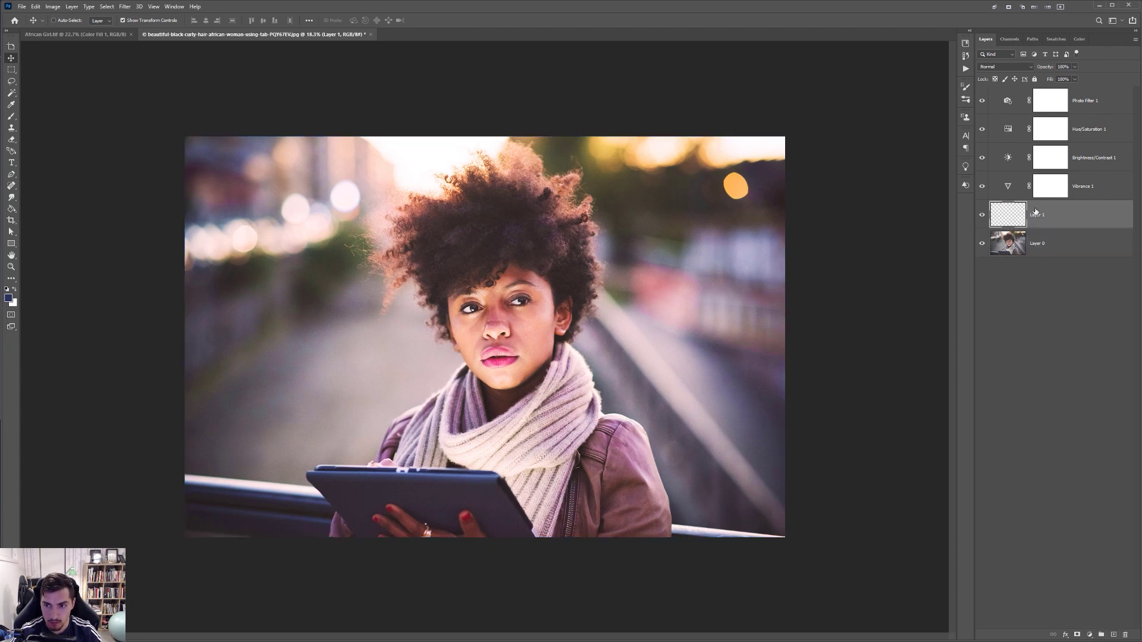
{"action": "left_click", "coordinate": [1049, 238]}
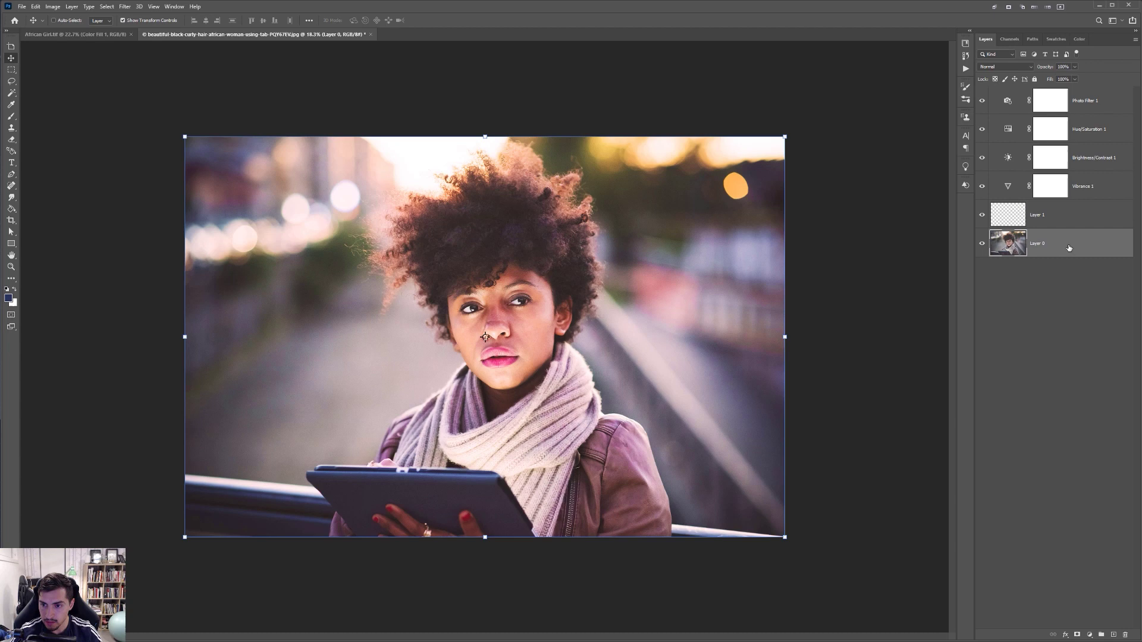
{"action": "right_click", "coordinate": [1069, 248]}
{"action": "left_click", "coordinate": [1051, 224]}
{"action": "left_click", "coordinate": [1049, 221]}
{"action": "key", "text": "Delete"}
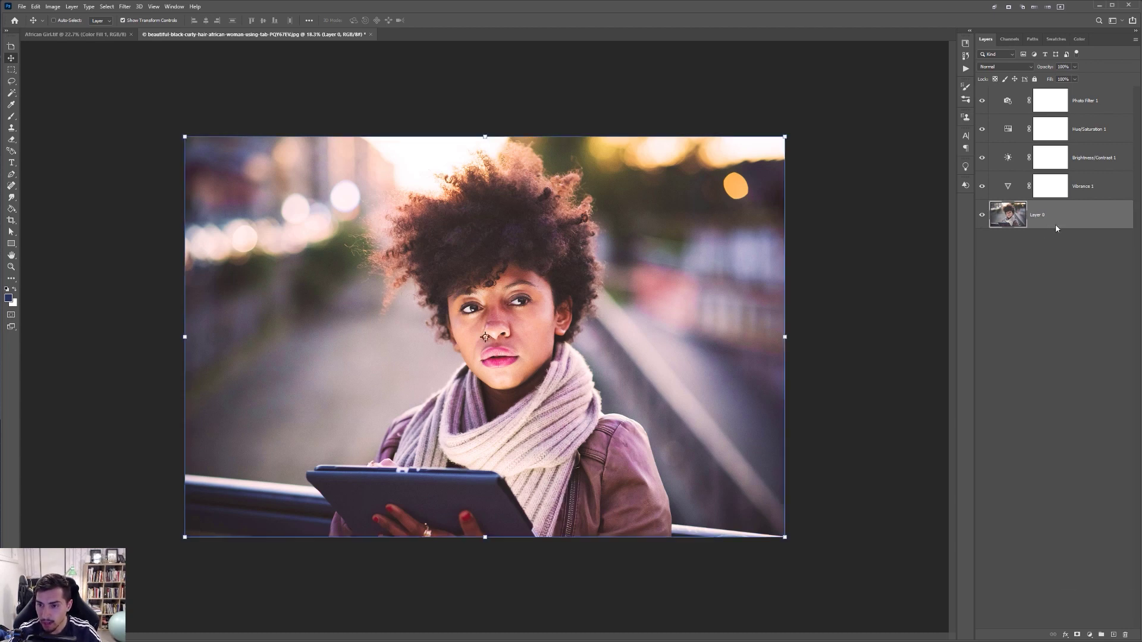
{"action": "right_click", "coordinate": [1050, 223]}
Convert Layer 0 for Smart Filters and bring up the Gaussian Blur dialog.
{"action": "left_click", "coordinate": [124, 7]}
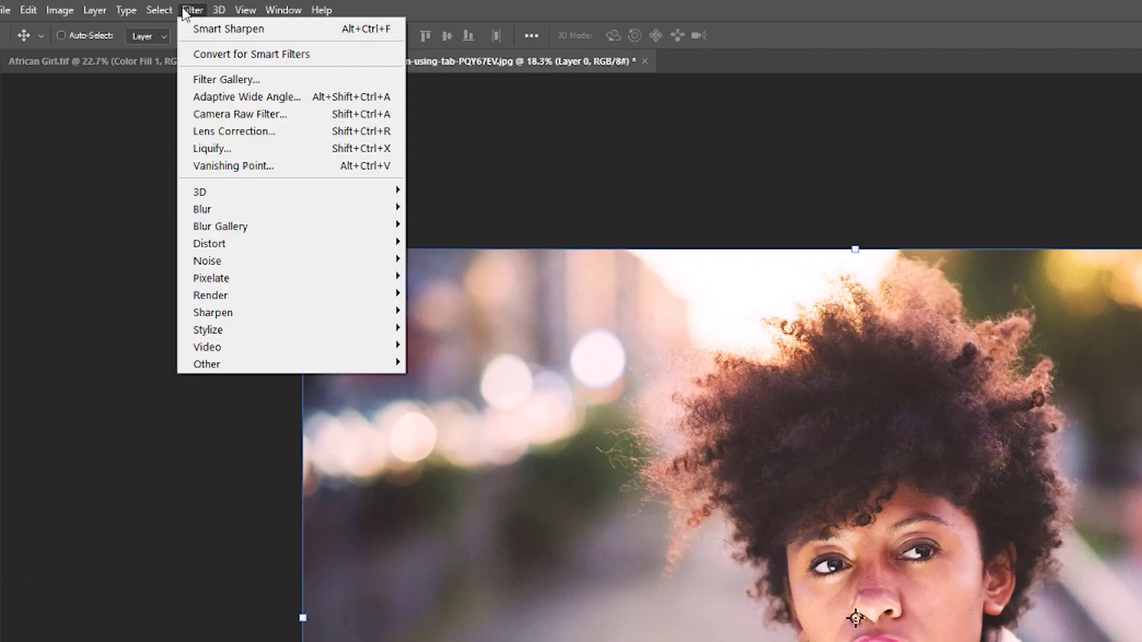
{"action": "left_click", "coordinate": [217, 55]}
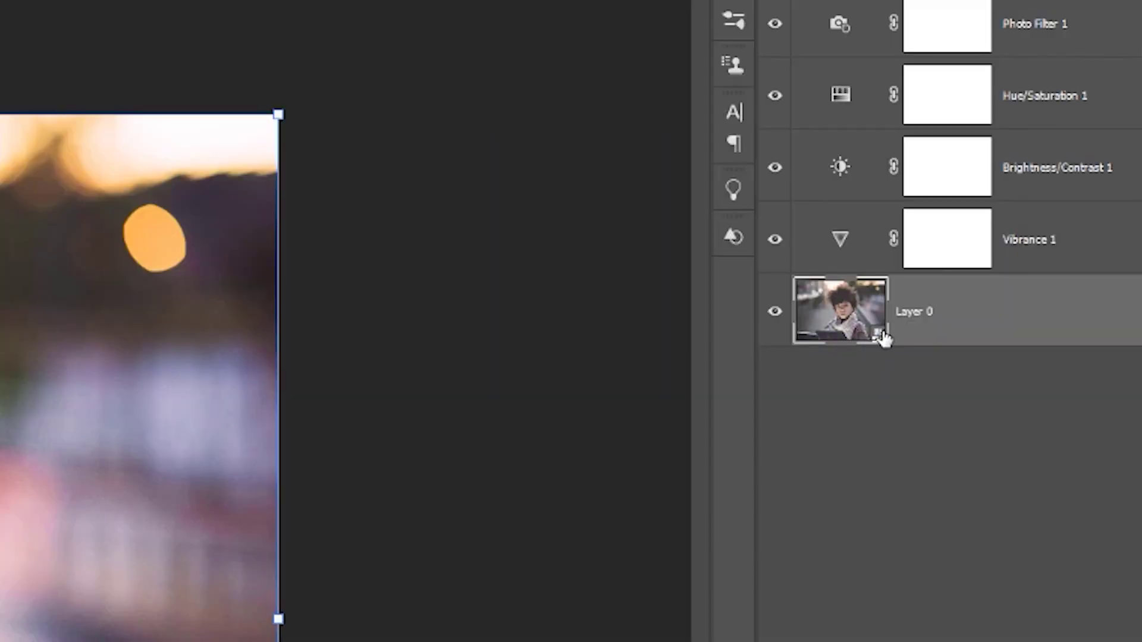
{"action": "left_click", "coordinate": [0, 0]}
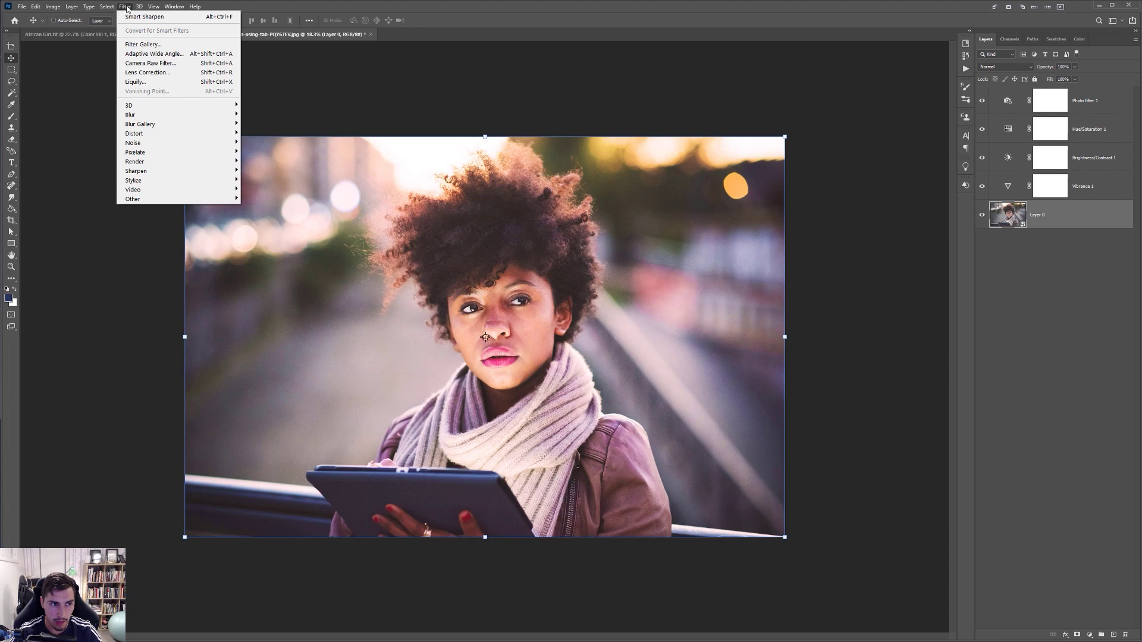
{"action": "mouse_move", "coordinate": [196, 115]}
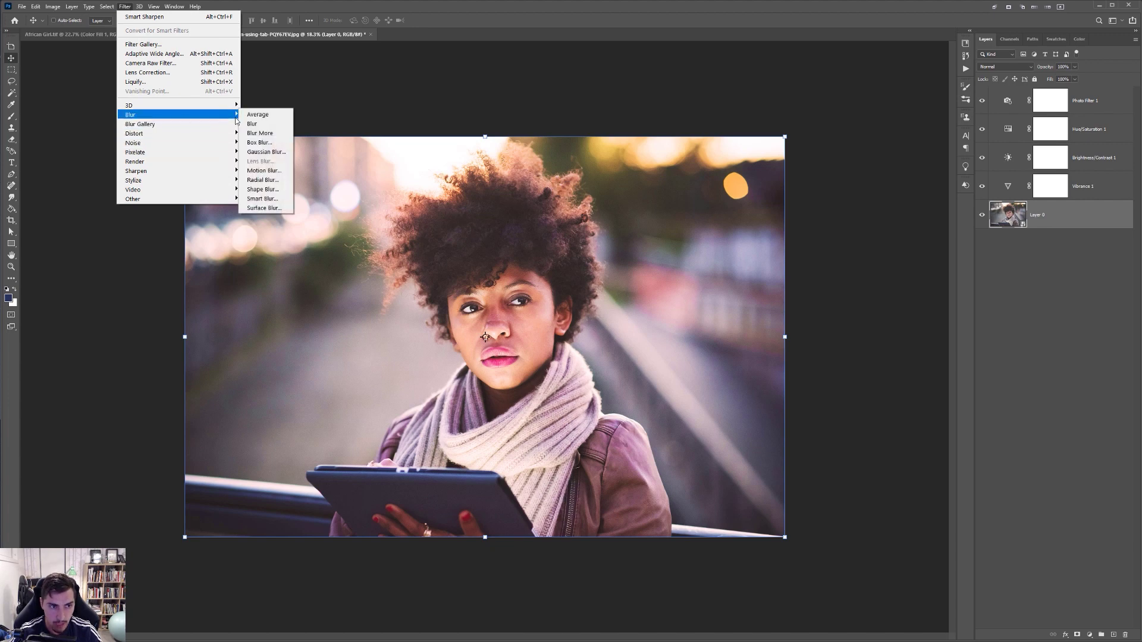
{"action": "left_click", "coordinate": [260, 152]}
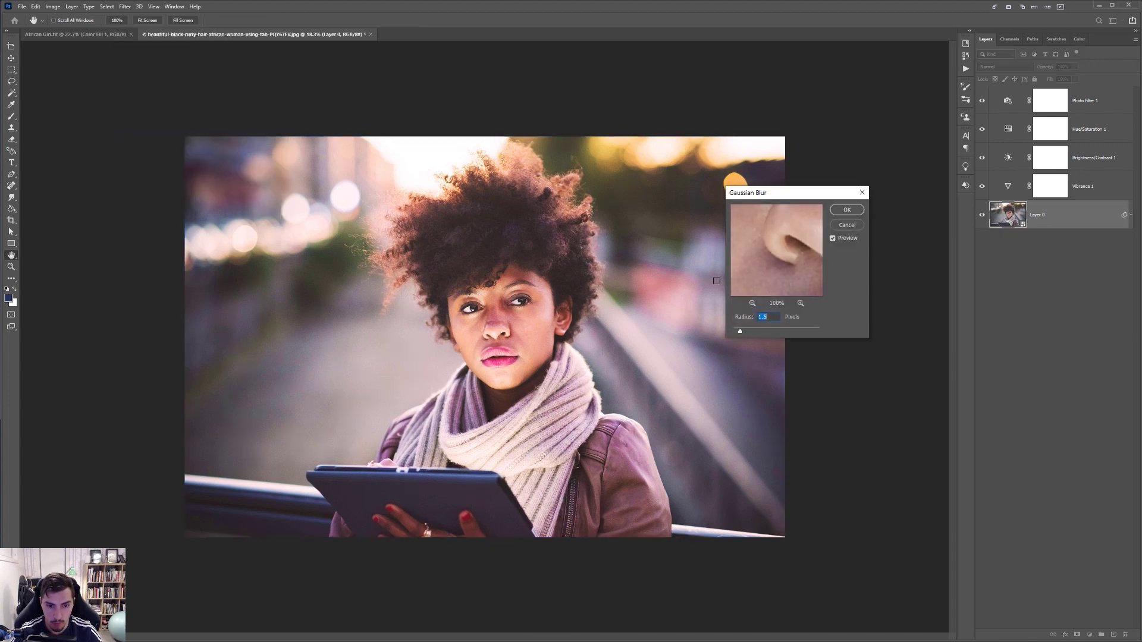
Apply Gaussian Blur with a radius of about 5.6 pixels as a smart filter.
{"action": "mouse_move", "coordinate": [740, 332]}
{"action": "left_mouse_down"}
{"action": "mouse_move", "coordinate": [777, 333]}
{"action": "mouse_move", "coordinate": [754, 332]}
{"action": "left_mouse_up"}
{"action": "left_click", "coordinate": [762, 330]}
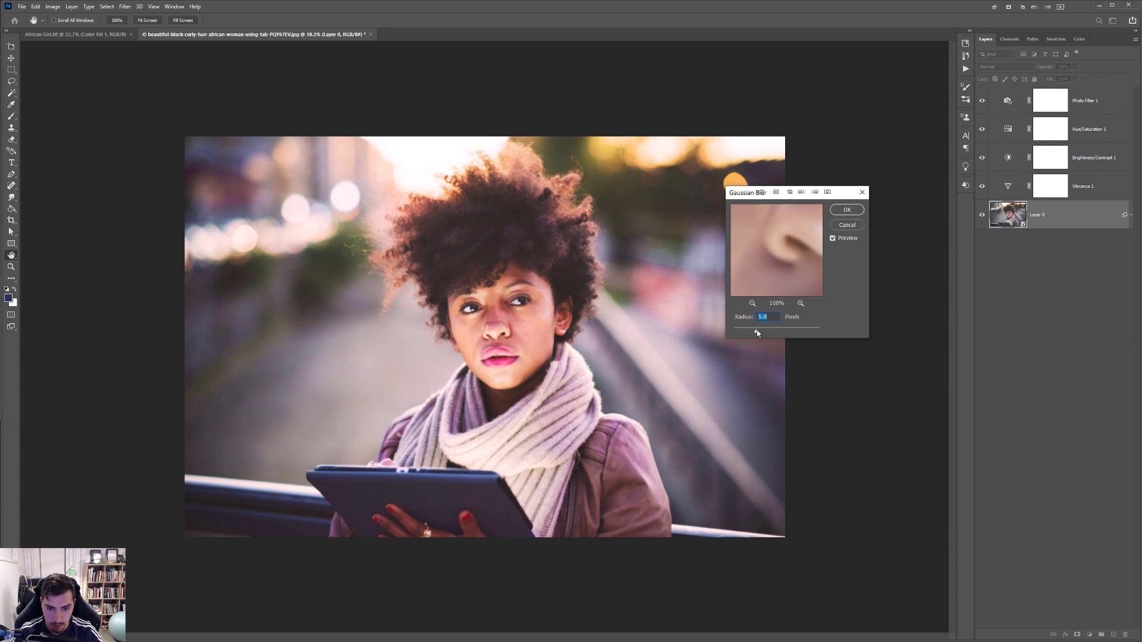
{"action": "left_click_drag", "start_coordinate": [757, 332], "coordinate": [760, 332]}
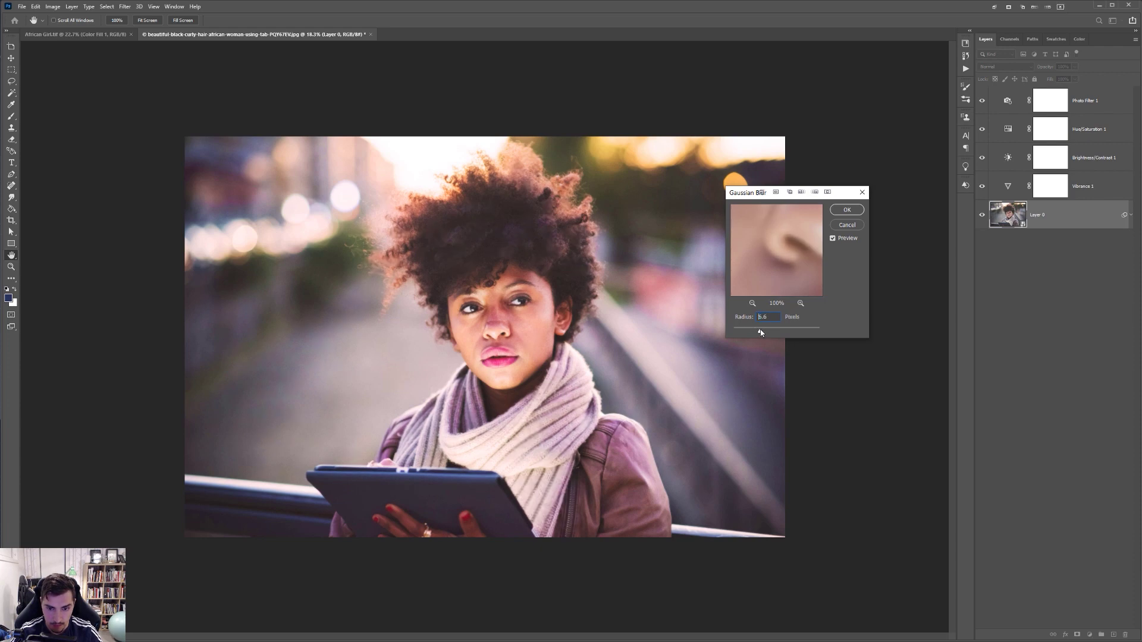
{"action": "left_click", "coordinate": [844, 212]}
Select the Gaussian Blur filter mask, zoom in, and make black the foreground colour.
{"action": "left_click", "coordinate": [1021, 242]}
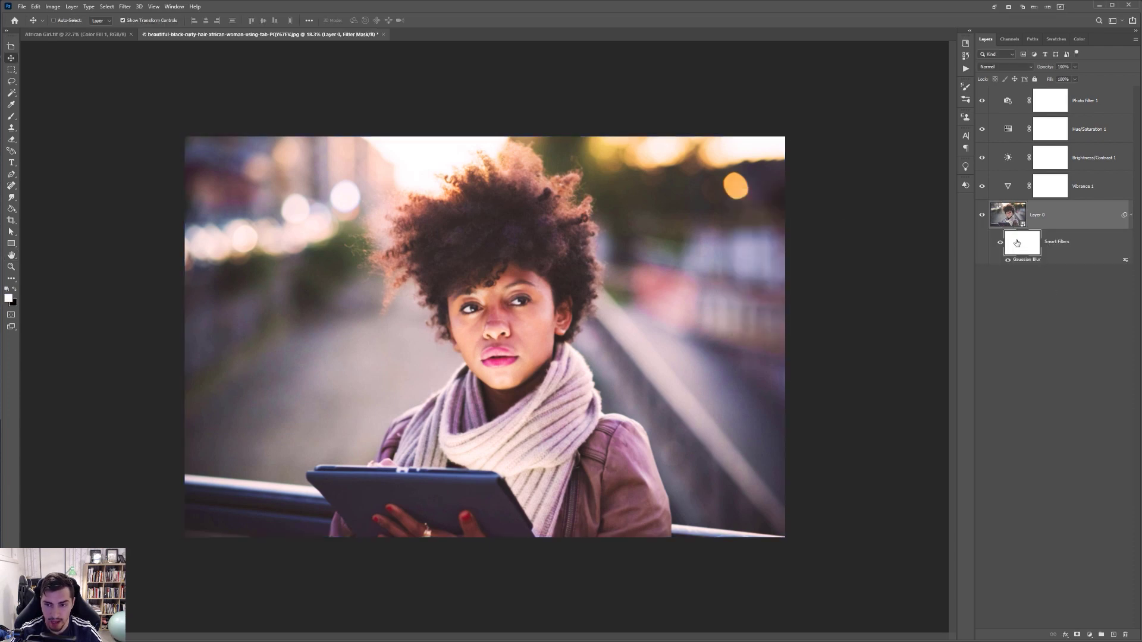
{"action": "scroll", "coordinate": [500, 339], "scroll_direction": "up", "scroll_amount": 3}
{"action": "scroll", "coordinate": [500, 339], "scroll_direction": "up", "scroll_amount": 3}
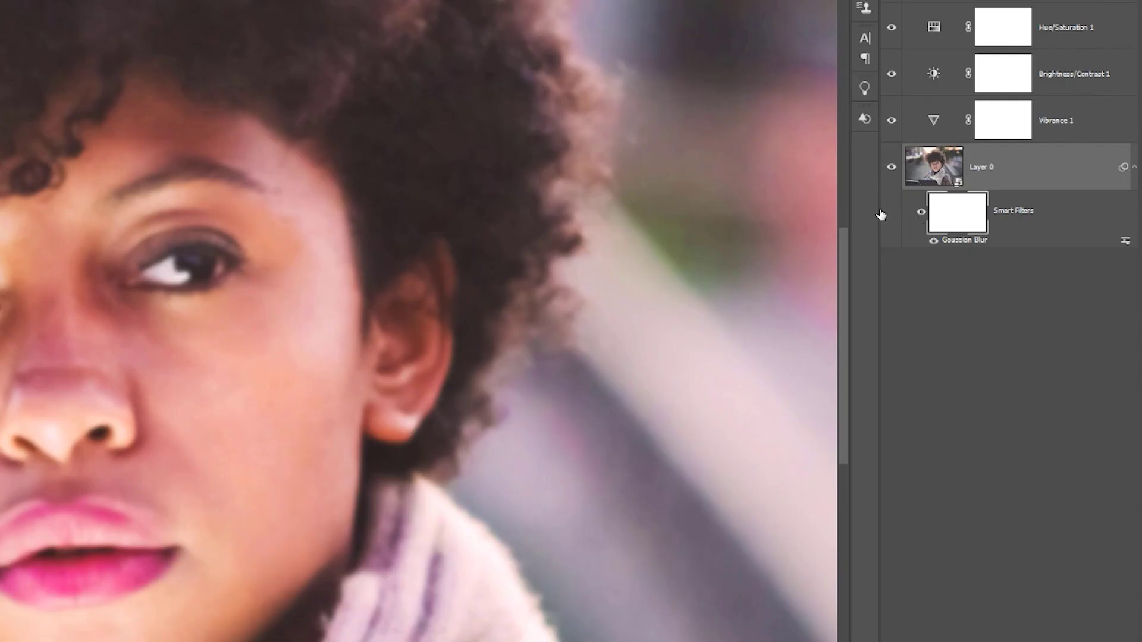
{"action": "right_click", "coordinate": [1026, 312]}
{"action": "left_click", "coordinate": [943, 220]}
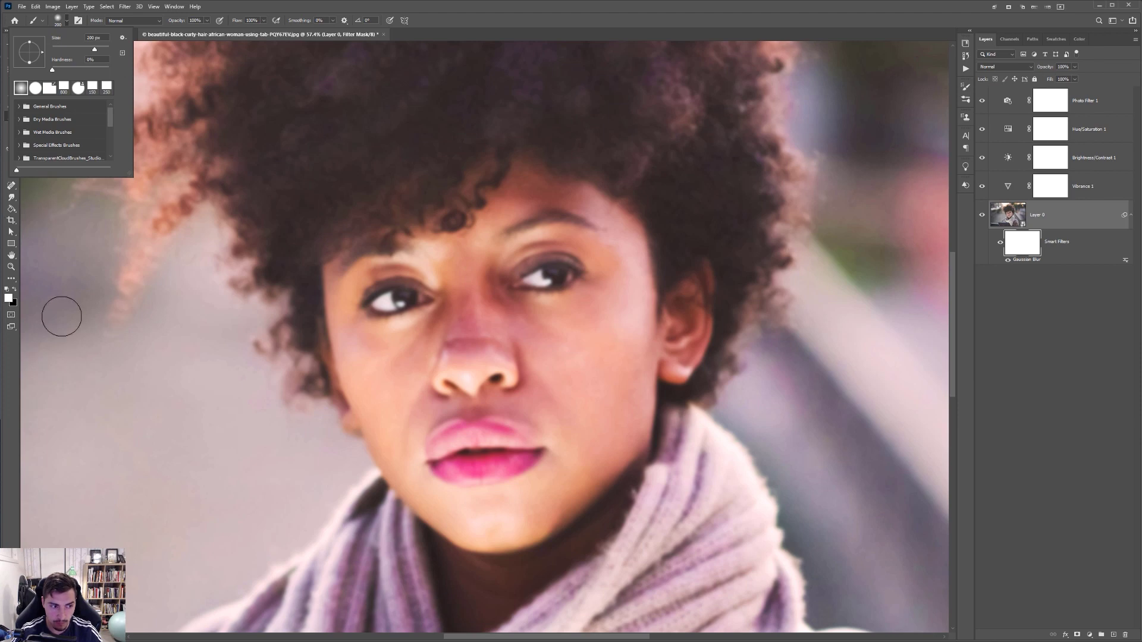
{"action": "left_click", "coordinate": [13, 302]}
{"action": "left_click", "coordinate": [13, 302]}
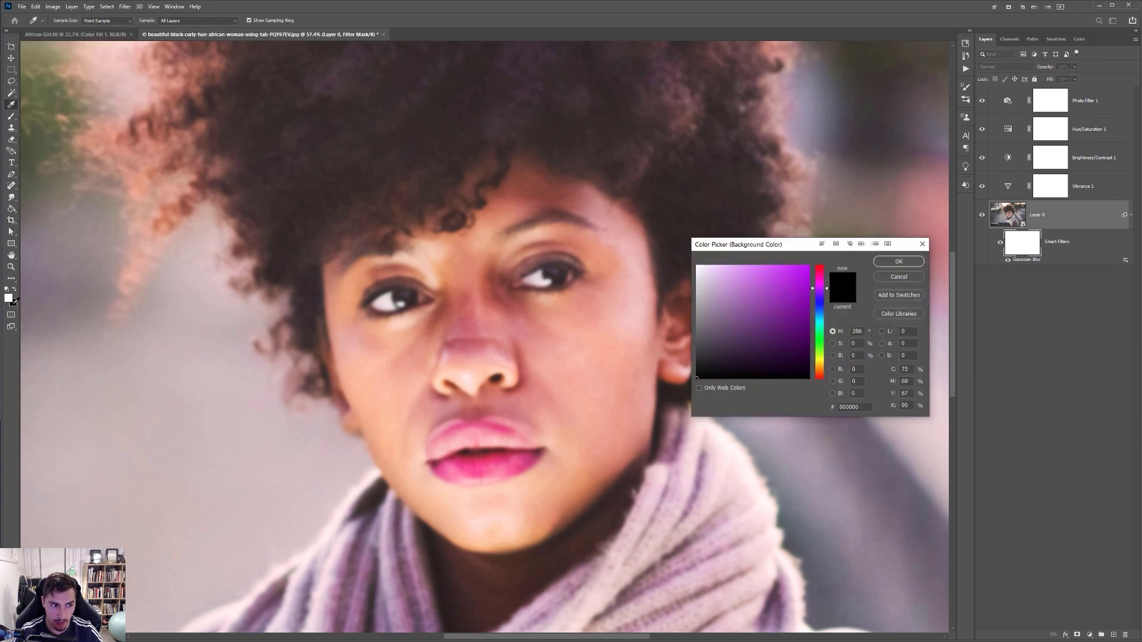
{"action": "left_click", "coordinate": [897, 263]}
{"action": "key", "text": "x"}
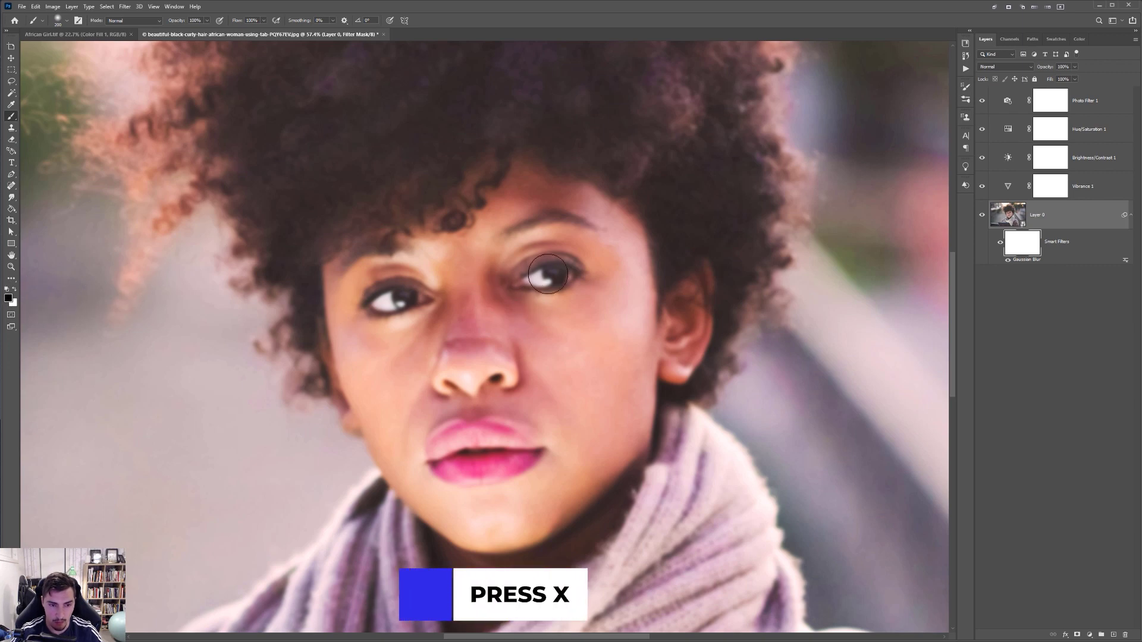
Paint black on the blur mask over the nose bridge and lips to sharpen them.
{"action": "mouse_move", "coordinate": [487, 246]}
{"action": "left_mouse_down"}
{"action": "mouse_move", "coordinate": [481, 326]}
{"action": "mouse_move", "coordinate": [523, 297]}
{"action": "mouse_move", "coordinate": [487, 277]}
{"action": "mouse_move", "coordinate": [496, 315]}
{"action": "mouse_move", "coordinate": [573, 290]}
{"action": "mouse_move", "coordinate": [528, 272]}
{"action": "mouse_move", "coordinate": [576, 283]}
{"action": "mouse_move", "coordinate": [554, 319]}
{"action": "mouse_move", "coordinate": [461, 292]}
{"action": "mouse_move", "coordinate": [384, 309]}
{"action": "left_mouse_up"}
{"action": "scroll", "coordinate": [388, 315], "scroll_direction": "up", "scroll_amount": 2}
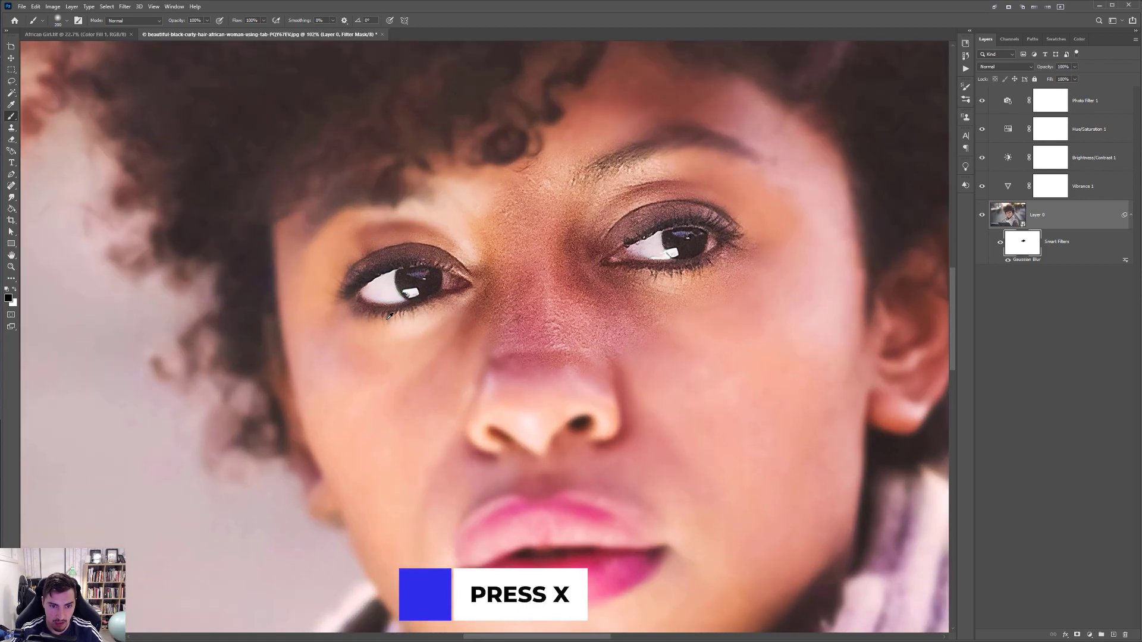
{"action": "scroll", "coordinate": [389, 315], "scroll_direction": "down", "scroll_amount": 2}
{"action": "scroll", "coordinate": [389, 315], "scroll_direction": "down", "scroll_amount": 4}
{"action": "scroll", "coordinate": [392, 303], "scroll_direction": "up", "scroll_amount": 3}
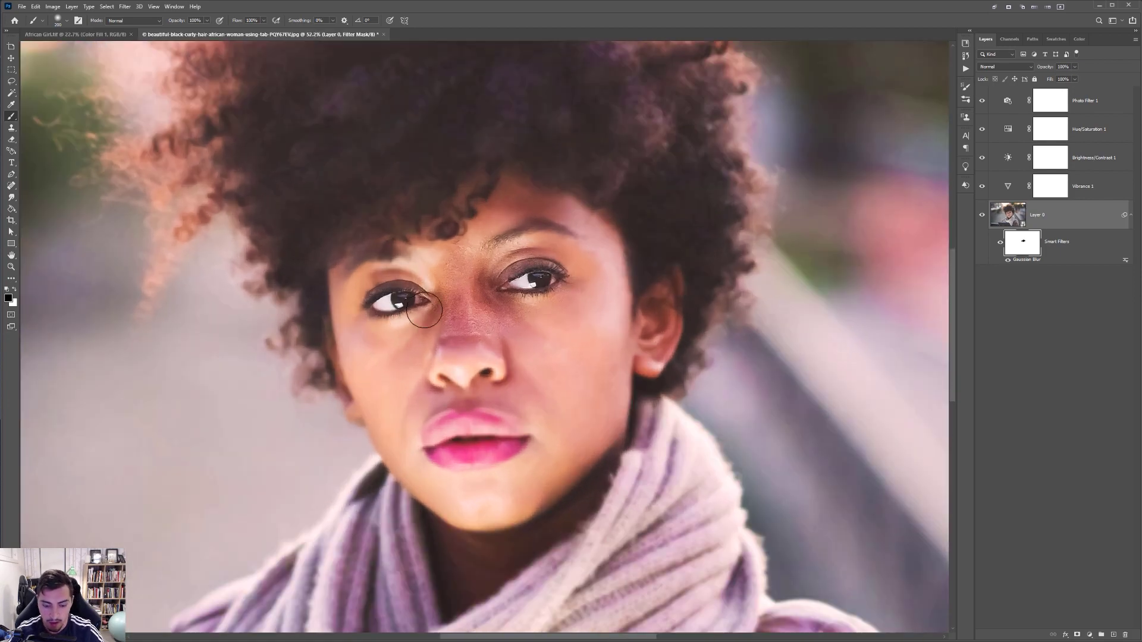
{"action": "mouse_move", "coordinate": [441, 391]}
{"action": "left_mouse_down"}
{"action": "mouse_move", "coordinate": [420, 425]}
{"action": "mouse_move", "coordinate": [483, 438]}
{"action": "mouse_move", "coordinate": [459, 448]}
{"action": "mouse_move", "coordinate": [512, 445]}
{"action": "left_mouse_up"}
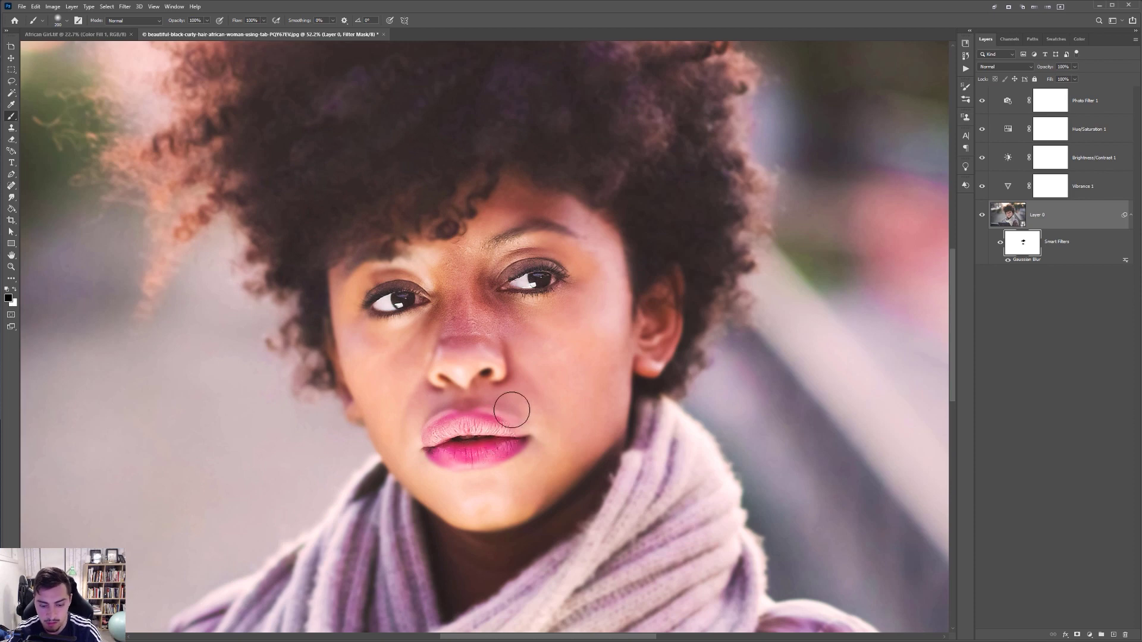
With a larger brush, unblur the right eye and eyebrow, nose, left eye and left cheek to the chin.
{"action": "key", "text": "bracketright"}
{"action": "key", "text": "bracketright"}
{"action": "mouse_move", "coordinate": [550, 305]}
{"action": "left_mouse_down"}
{"action": "mouse_move", "coordinate": [558, 251]}
{"action": "mouse_move", "coordinate": [538, 232]}
{"action": "left_mouse_up"}
{"action": "key", "text": "bracketright"}
{"action": "key", "text": "bracketright"}
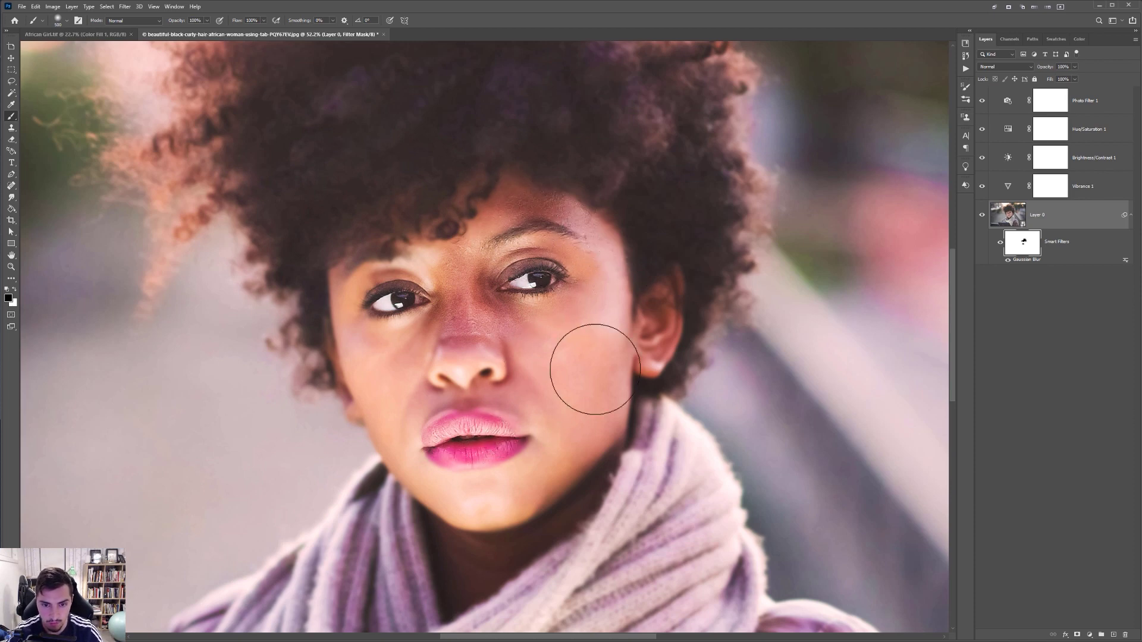
{"action": "mouse_move", "coordinate": [511, 486]}
{"action": "left_mouse_down"}
{"action": "mouse_move", "coordinate": [496, 356]}
{"action": "mouse_move", "coordinate": [441, 349]}
{"action": "mouse_move", "coordinate": [405, 298]}
{"action": "left_mouse_up"}
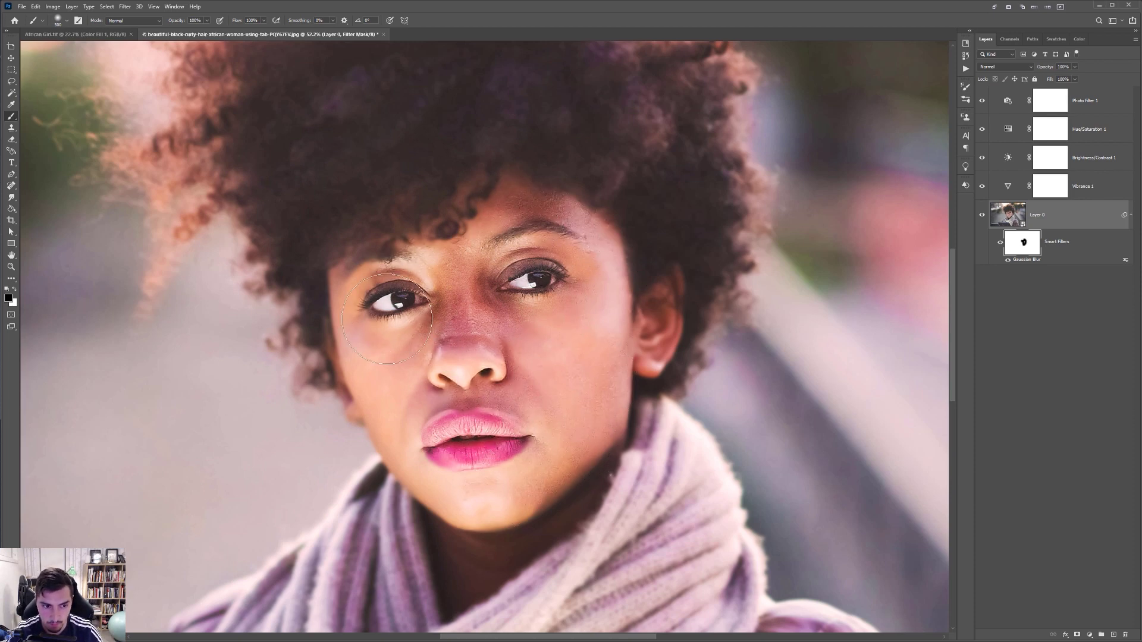
{"action": "mouse_move", "coordinate": [387, 342]}
{"action": "left_mouse_down"}
{"action": "mouse_move", "coordinate": [420, 438]}
{"action": "mouse_move", "coordinate": [382, 351]}
{"action": "mouse_move", "coordinate": [415, 420]}
{"action": "mouse_move", "coordinate": [507, 507]}
{"action": "left_mouse_up"}
With a smaller brush, sharpen the ear and the hairline above the eye.
{"action": "key", "text": "bracketleft"}
{"action": "key", "text": "bracketleft"}
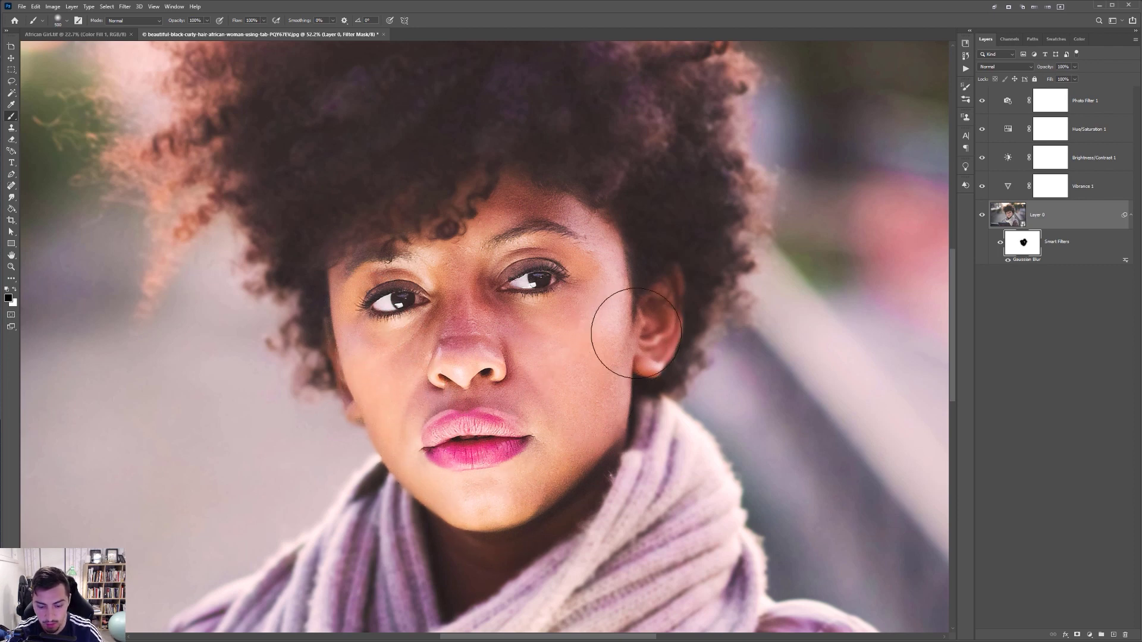
{"action": "mouse_move", "coordinate": [645, 341]}
{"action": "left_mouse_down"}
{"action": "mouse_move", "coordinate": [644, 362]}
{"action": "mouse_move", "coordinate": [673, 316]}
{"action": "mouse_move", "coordinate": [657, 315]}
{"action": "left_mouse_up"}
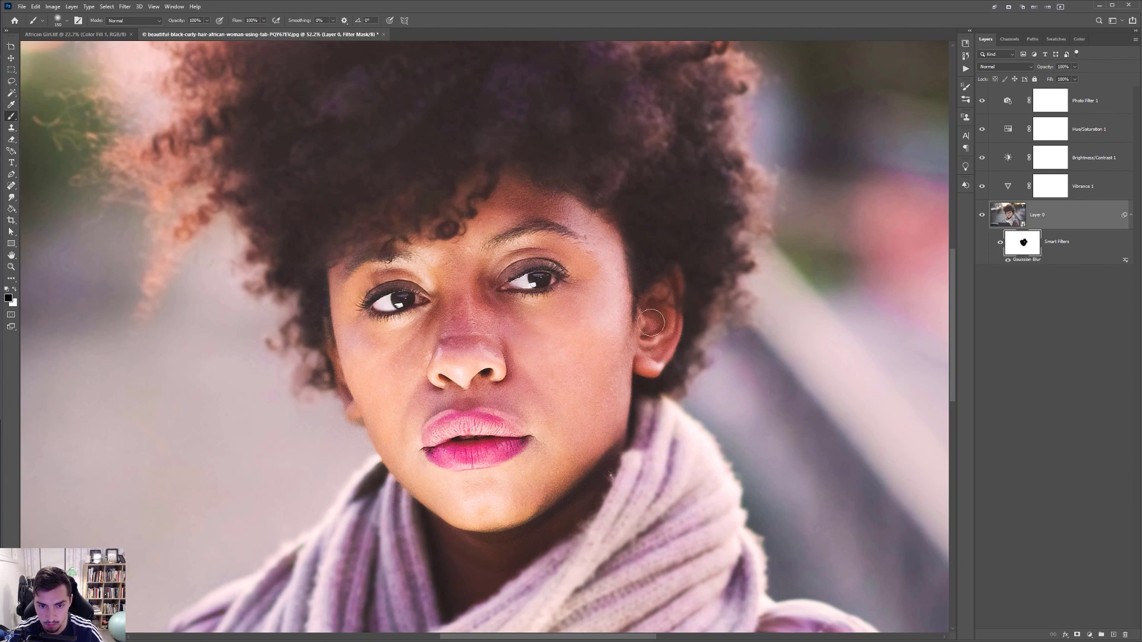
{"action": "key", "text": "bracketleft"}
{"action": "key", "text": "bracketleft"}
{"action": "key", "text": "bracketleft"}
{"action": "key", "text": "bracketleft"}
{"action": "scroll", "coordinate": [507, 211], "scroll_direction": "up", "scroll_amount": 3}
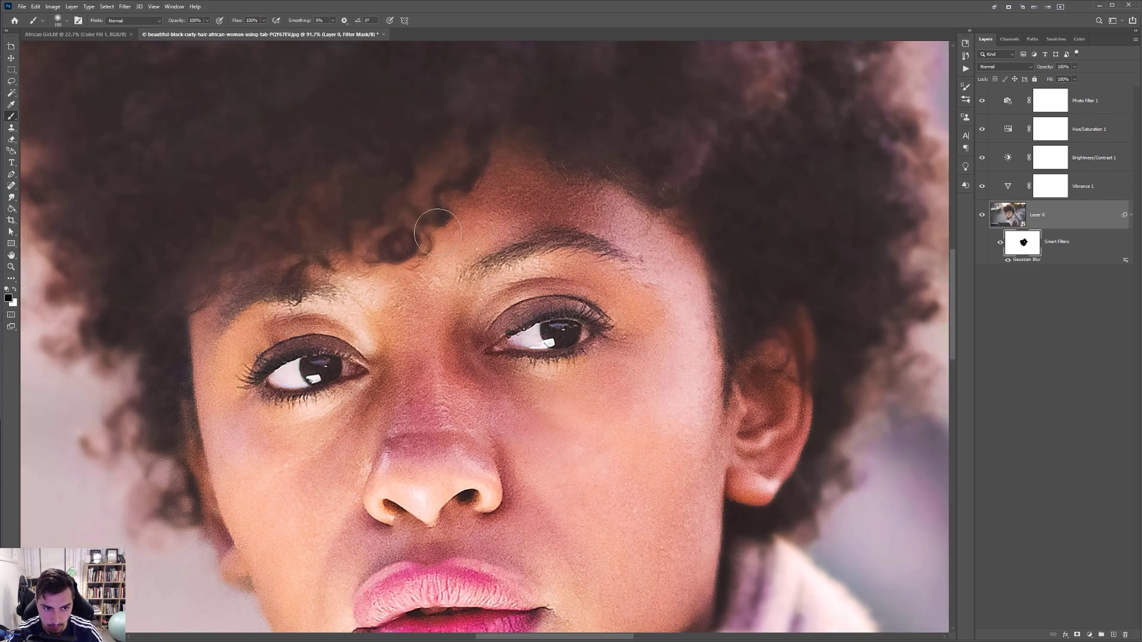
{"action": "mouse_move", "coordinate": [282, 274]}
{"action": "left_mouse_down"}
{"action": "mouse_move", "coordinate": [398, 222]}
{"action": "mouse_move", "coordinate": [208, 271]}
{"action": "mouse_move", "coordinate": [199, 304]}
{"action": "mouse_move", "coordinate": [327, 224]}
{"action": "left_mouse_up"}
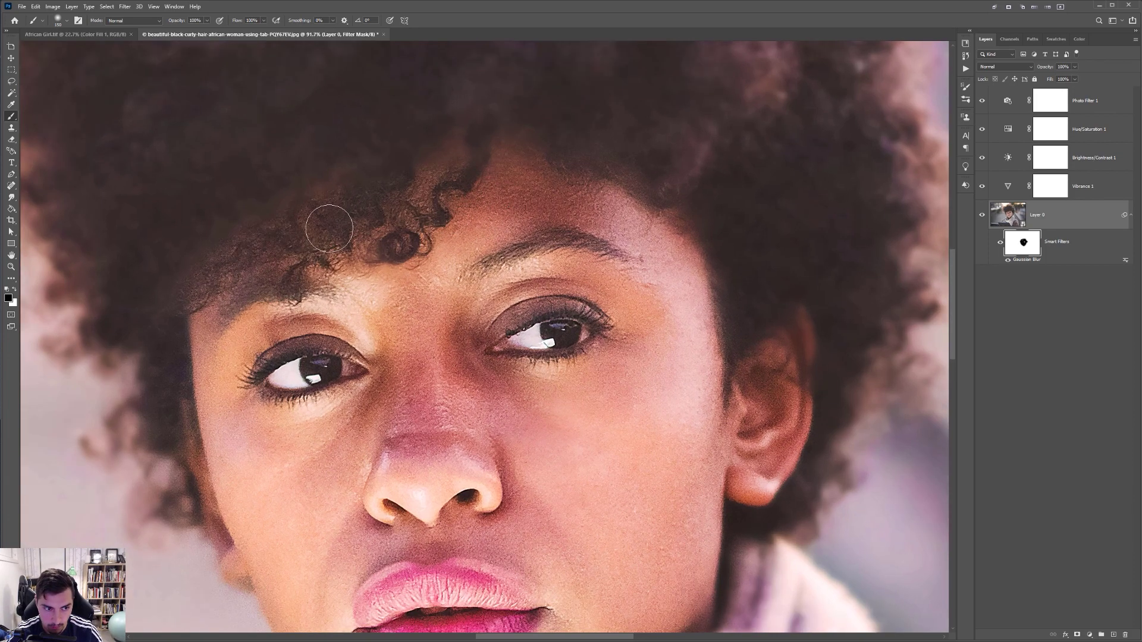
Enlarge the brush and paint black over the main hair mass to remove its blur.
{"action": "key", "text": "ctrl+minus"}
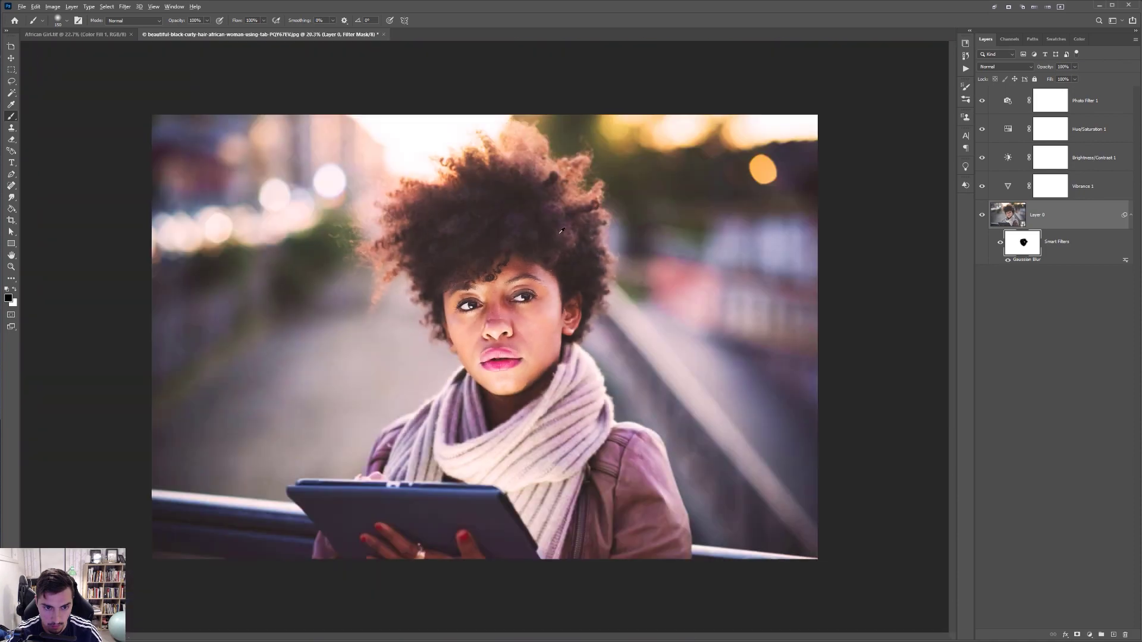
{"action": "key", "text": "ctrl+plus"}
{"action": "scroll", "coordinate": [495, 228], "scroll_direction": "up", "scroll_amount": 2}
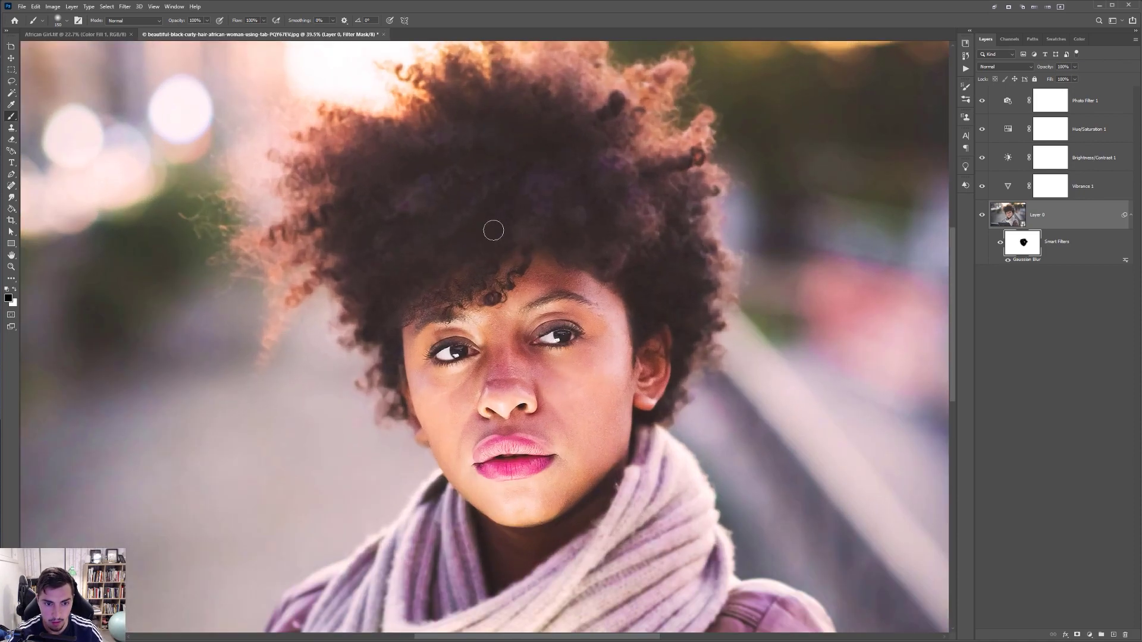
{"action": "key", "text": "bracketright"}
{"action": "key", "text": "bracketright"}
{"action": "key", "text": "bracketright"}
{"action": "key", "text": "bracketright"}
{"action": "key", "text": "bracketright"}
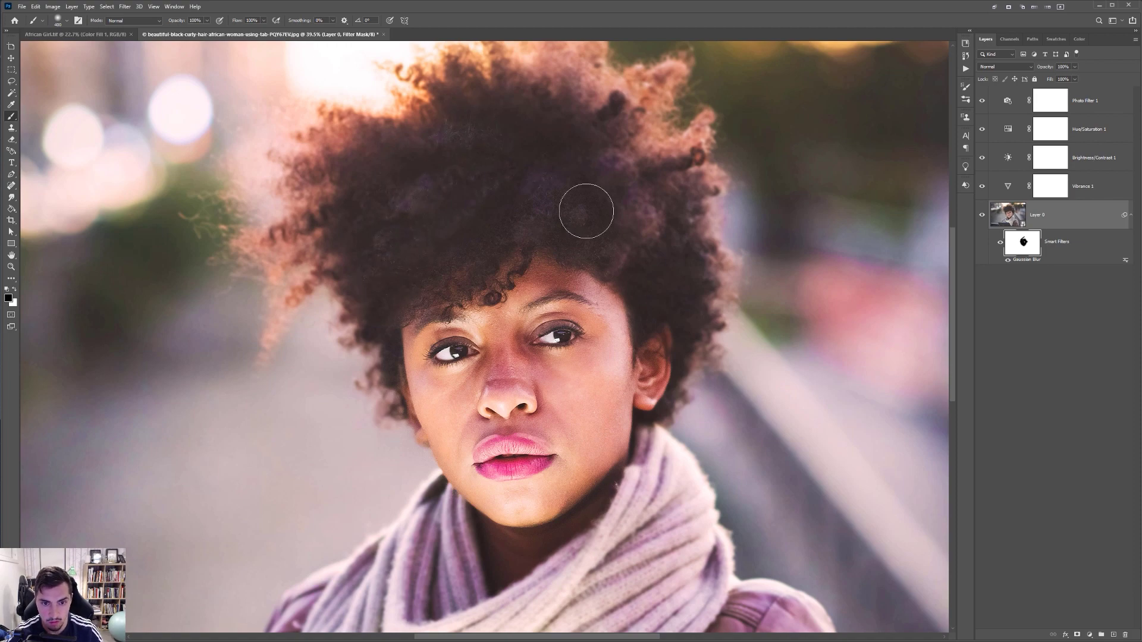
{"action": "left_click_drag", "start_coordinate": [682, 294], "coordinate": [650, 319]}
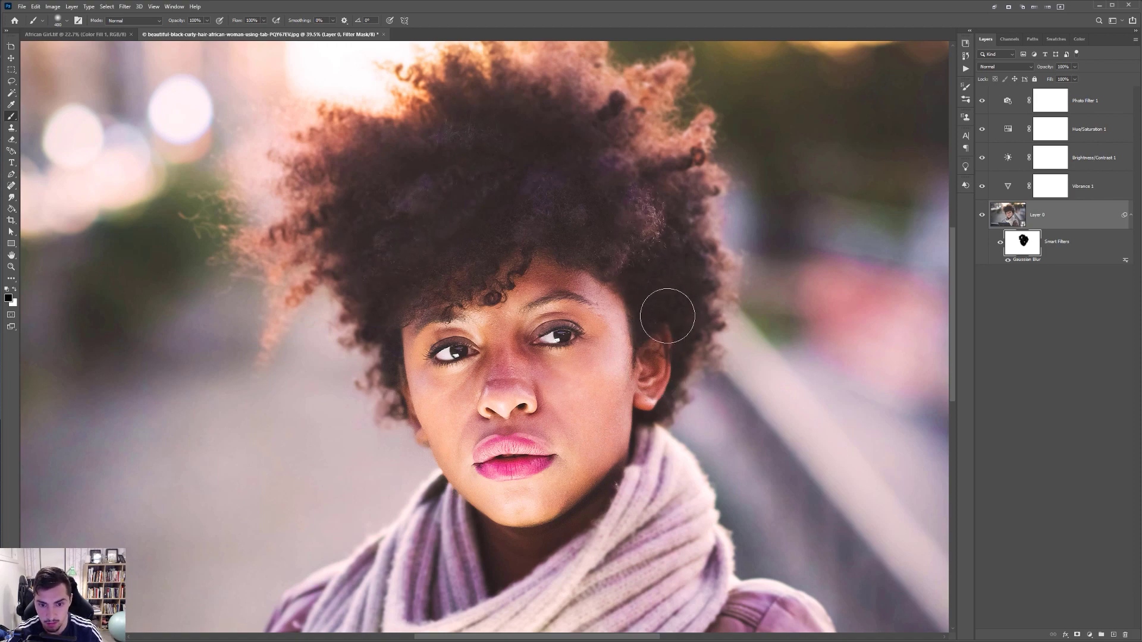
{"action": "left_click_drag", "start_coordinate": [647, 154], "coordinate": [595, 303]}
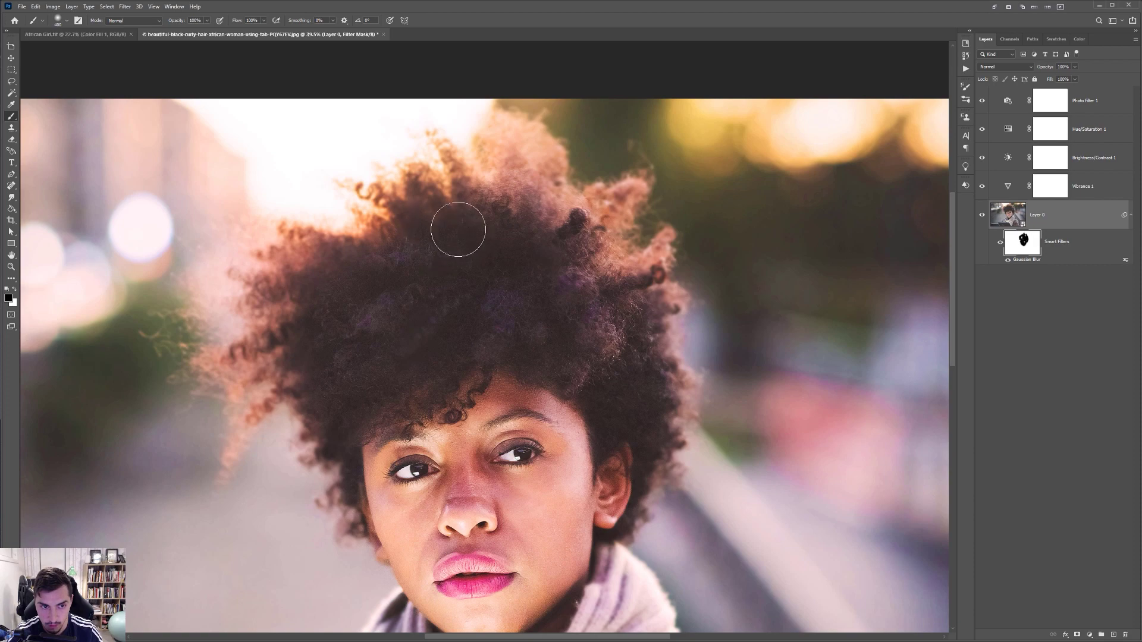
{"action": "scroll", "coordinate": [365, 265], "scroll_direction": "up", "scroll_amount": 4}
{"action": "scroll", "coordinate": [324, 338], "scroll_direction": "down", "scroll_amount": 2}
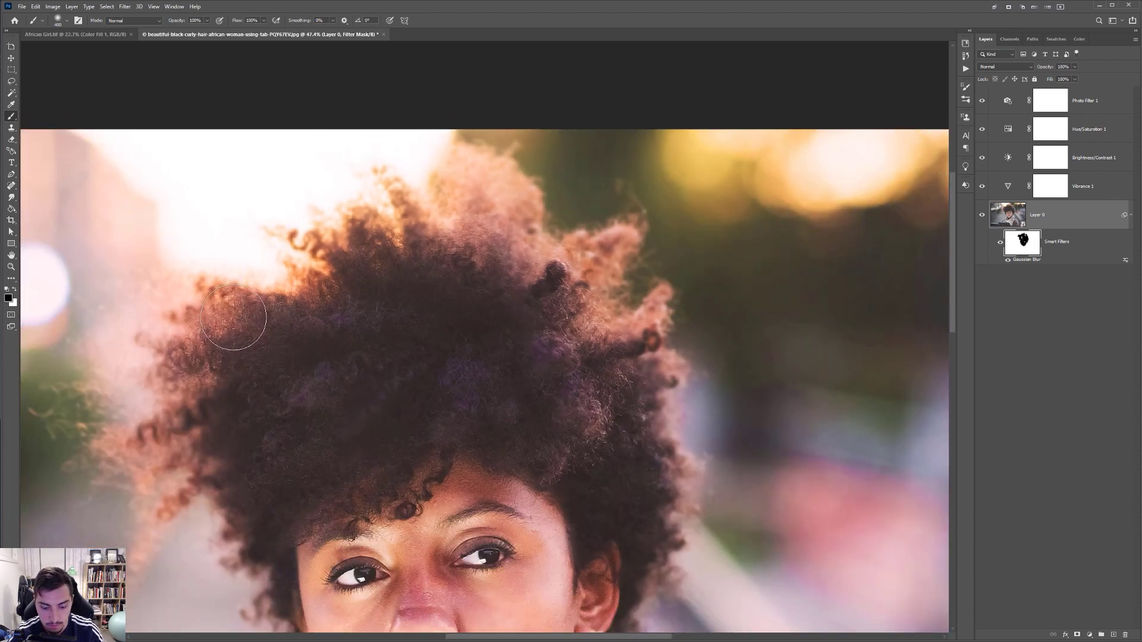
With a smaller brush, sharpen the curly outer edges of the hair, then check the whole face.
{"action": "key", "text": "bracketleft"}
{"action": "key", "text": "bracketleft"}
{"action": "left_click_drag", "start_coordinate": [209, 316], "coordinate": [399, 178]}
{"action": "scroll", "coordinate": [313, 329], "scroll_direction": "up", "scroll_amount": 2}
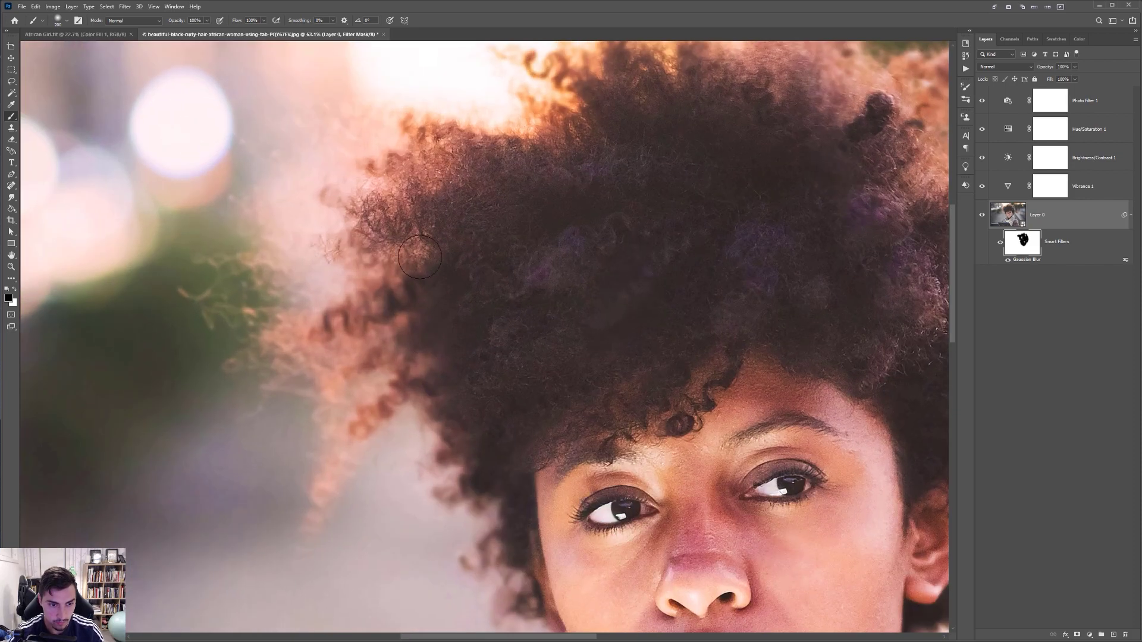
{"action": "mouse_move", "coordinate": [313, 329]}
{"action": "left_mouse_down"}
{"action": "mouse_move", "coordinate": [337, 330]}
{"action": "mouse_move", "coordinate": [368, 357]}
{"action": "mouse_move", "coordinate": [407, 334]}
{"action": "mouse_move", "coordinate": [414, 367]}
{"action": "left_mouse_up"}
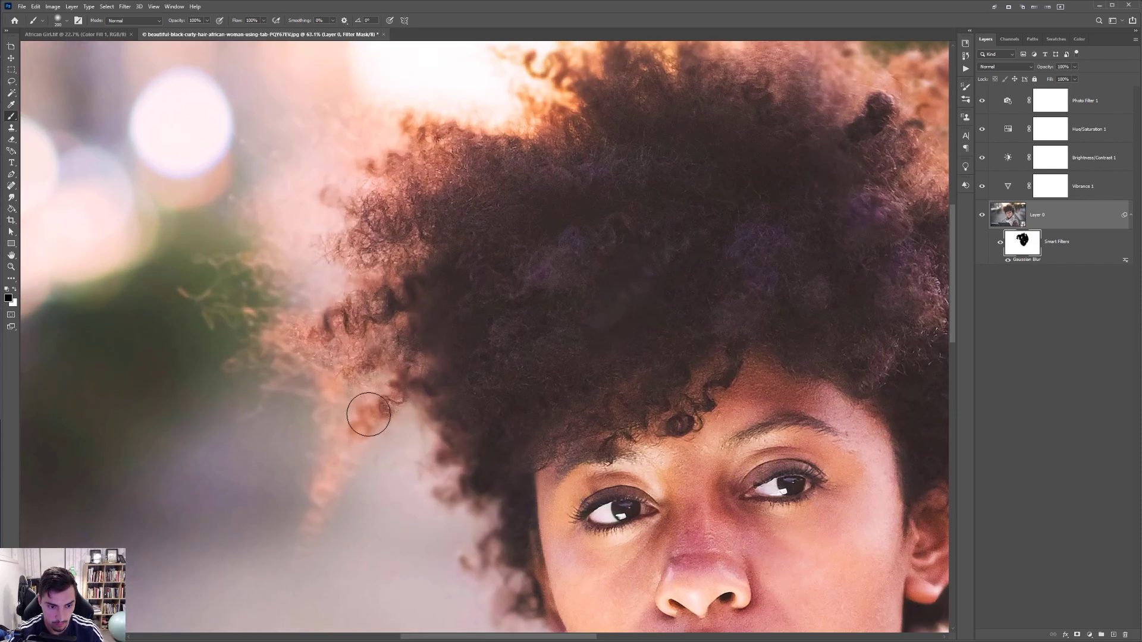
{"action": "scroll", "coordinate": [503, 488], "scroll_direction": "up", "scroll_amount": 3}
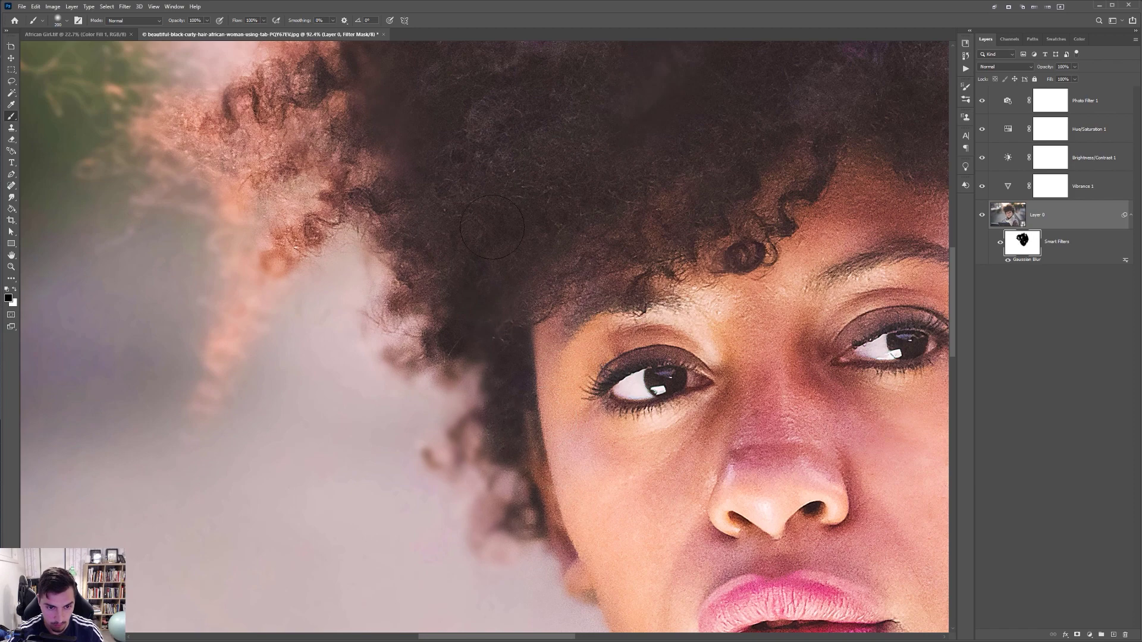
{"action": "left_click_drag", "start_coordinate": [484, 254], "coordinate": [497, 395]}
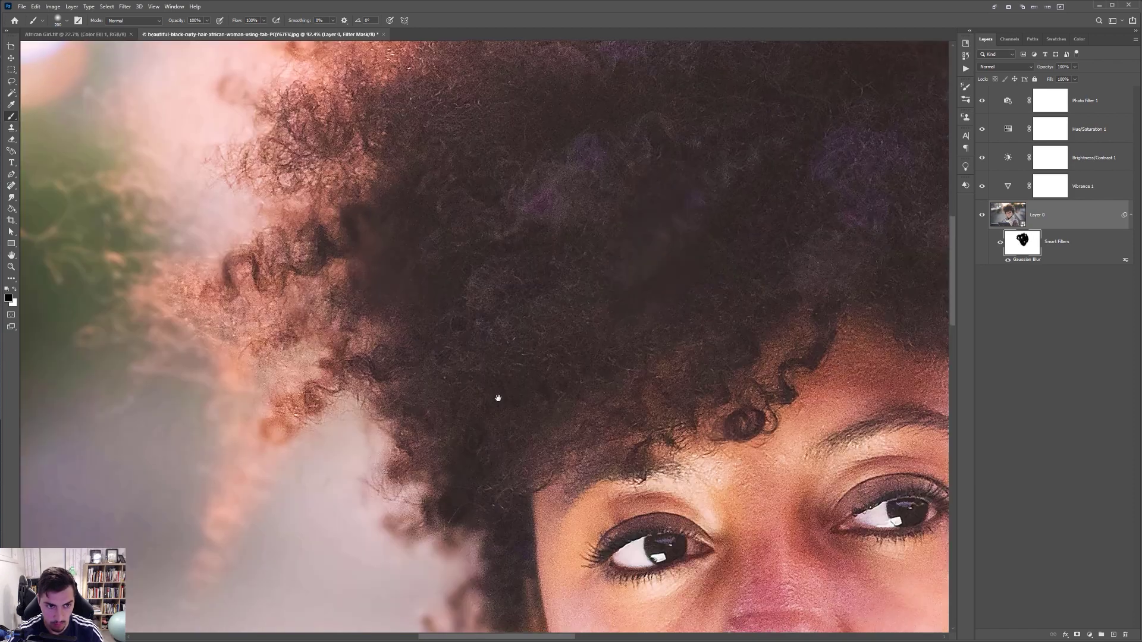
{"action": "scroll", "coordinate": [822, 301], "scroll_direction": "down", "scroll_amount": 3}
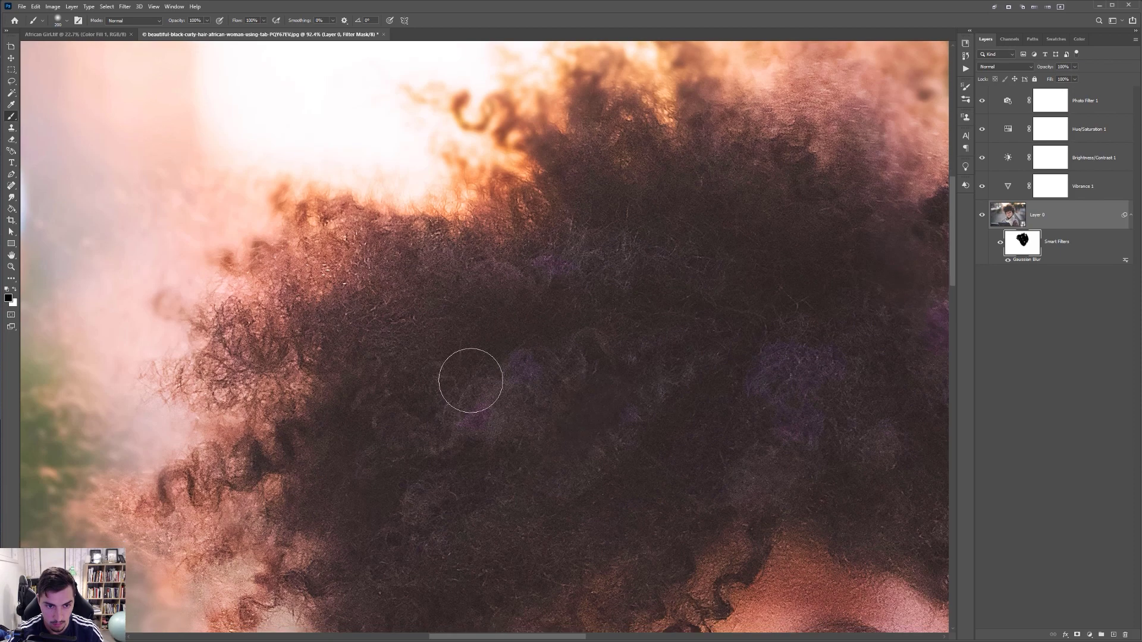
{"action": "scroll", "coordinate": [588, 276], "scroll_direction": "down", "scroll_amount": 3}
{"action": "left_click_drag", "start_coordinate": [631, 369], "coordinate": [447, 191]}
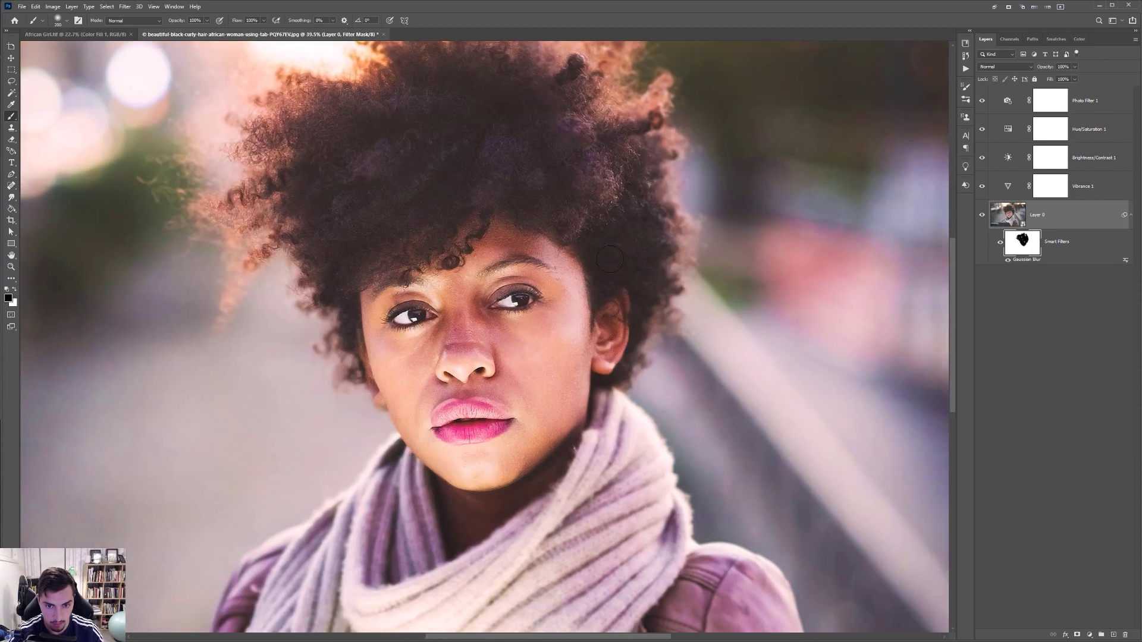
{"action": "scroll", "coordinate": [604, 179], "scroll_direction": "down", "scroll_amount": 3}
{"action": "scroll", "coordinate": [581, 272], "scroll_direction": "up", "scroll_amount": 2}
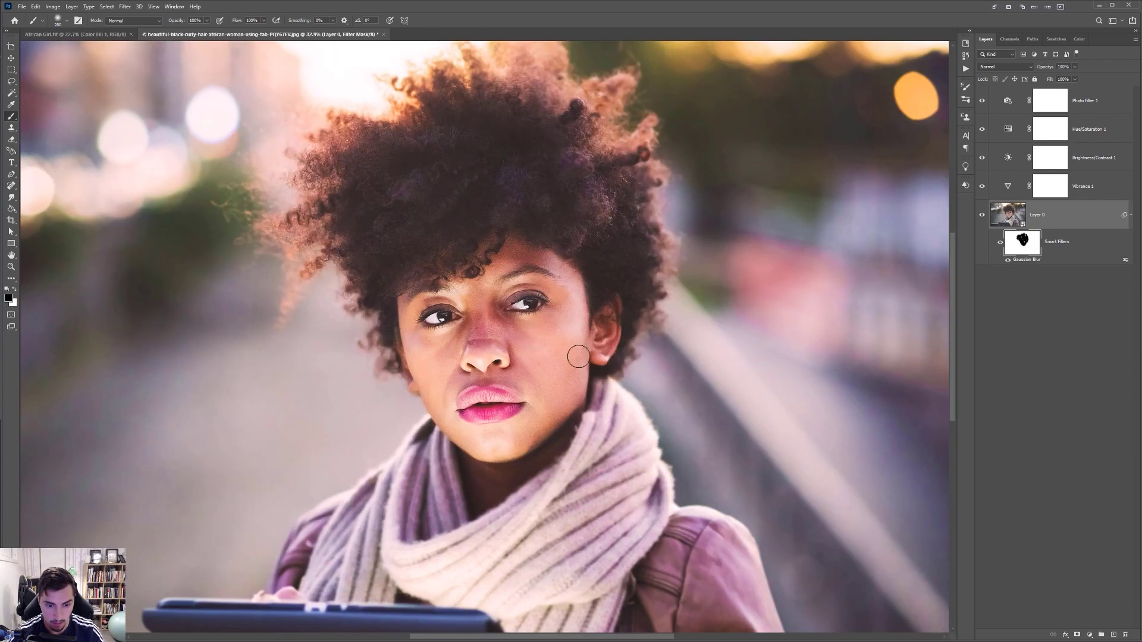
Return to the Layer 0 photo with Ctrl+2 and inspect the portrait, scarf and tablet.
{"action": "scroll", "coordinate": [525, 228], "scroll_direction": "down", "scroll_amount": 1}
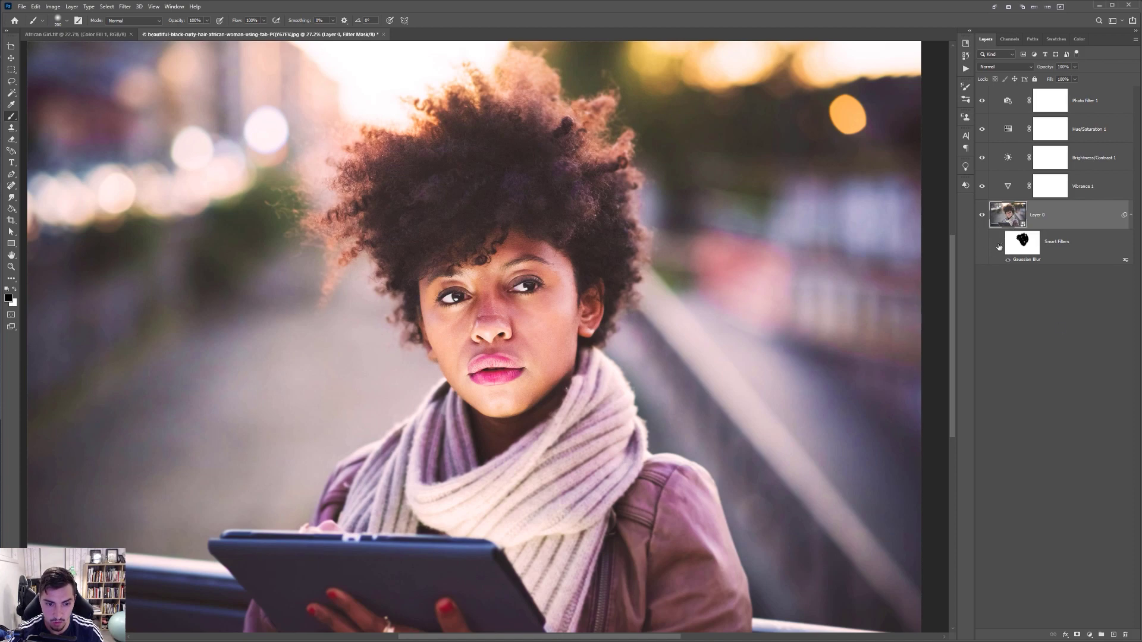
{"action": "key", "text": "ctrl+2"}
{"action": "scroll", "coordinate": [770, 329], "scroll_direction": "up", "scroll_amount": 1}
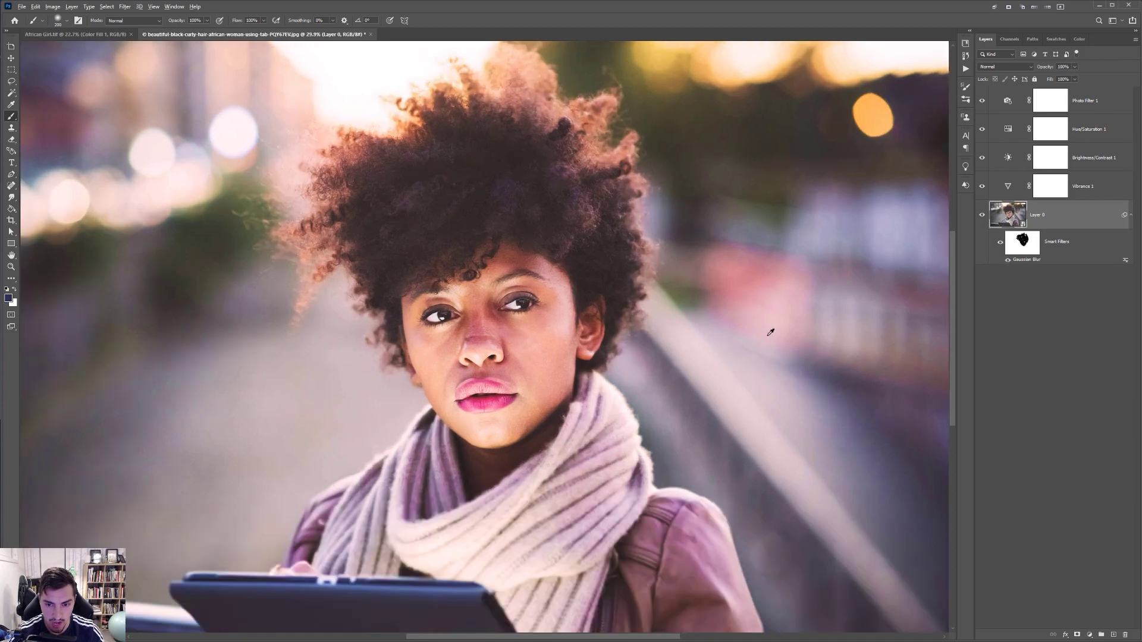
{"action": "scroll", "coordinate": [619, 561], "scroll_direction": "up", "scroll_amount": 1}
{"action": "left_click_drag", "start_coordinate": [619, 561], "coordinate": [663, 301]}
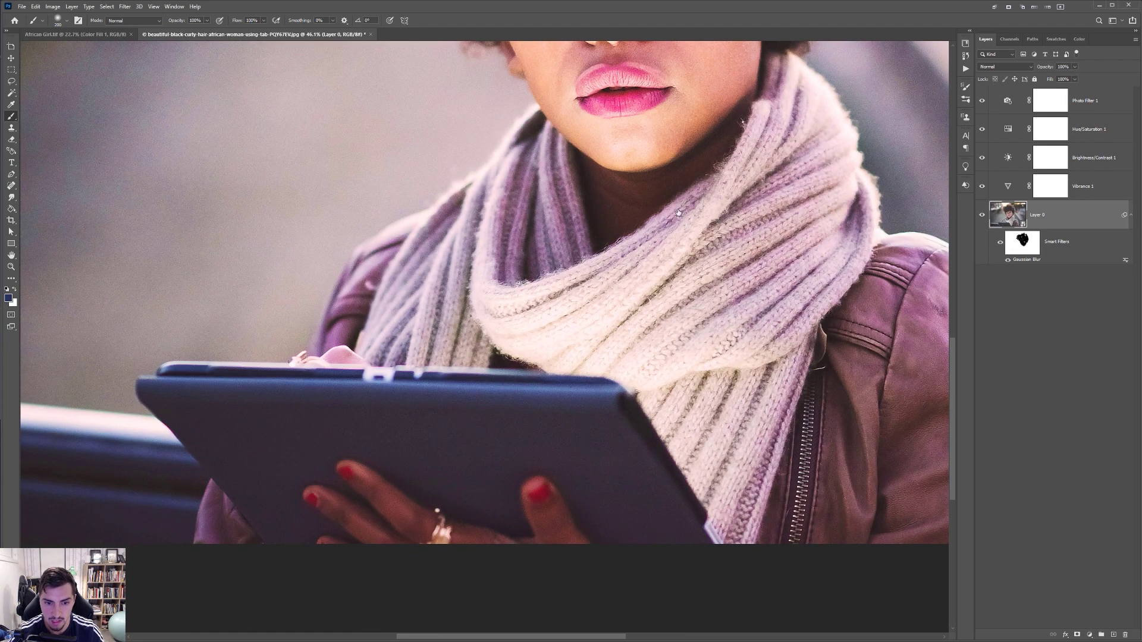
{"action": "scroll", "coordinate": [678, 212], "scroll_direction": "down", "scroll_amount": 1}
{"action": "scroll", "coordinate": [622, 379], "scroll_direction": "up", "scroll_amount": 3}
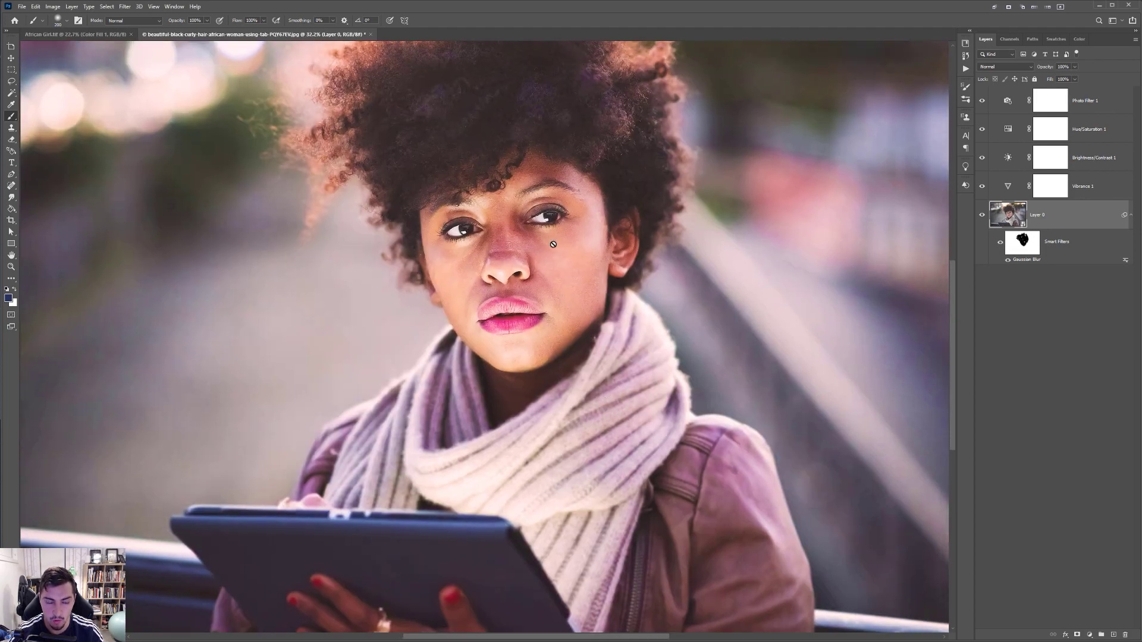
{"action": "scroll", "coordinate": [553, 245], "scroll_direction": "down", "scroll_amount": 2}
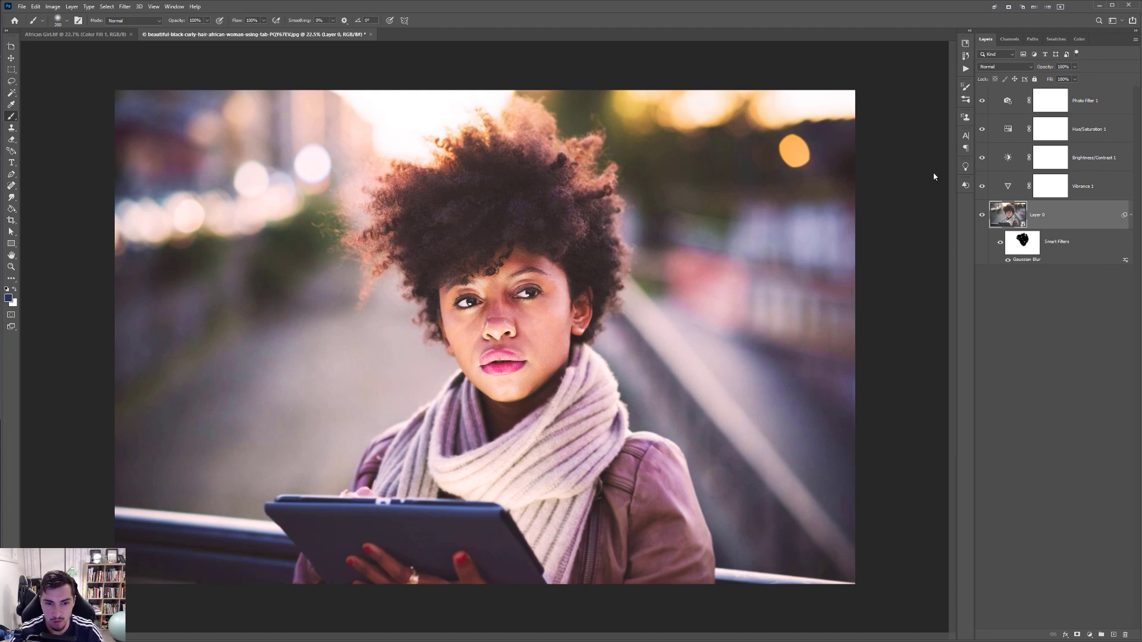
{"action": "scroll", "coordinate": [629, 304], "scroll_direction": "down", "scroll_amount": 1}
Turn Photo Filter 1's warm tint off and back on to compare, then deselect Layer 0.
{"action": "key", "text": "v"}
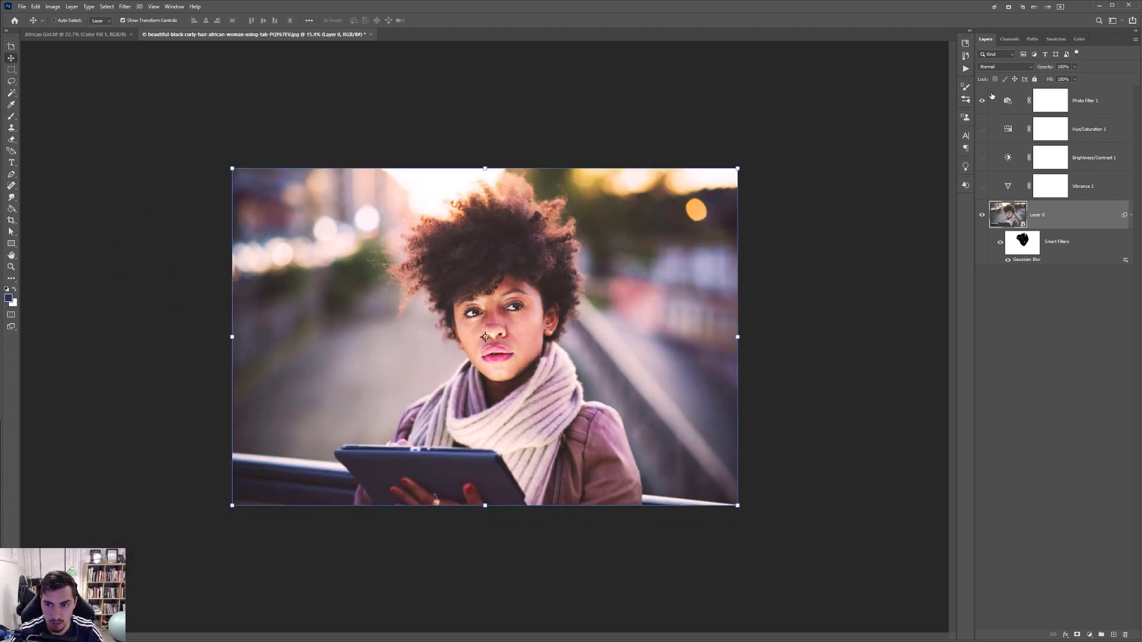
{"action": "left_click", "coordinate": [982, 100]}
{"action": "scroll", "coordinate": [448, 282], "scroll_direction": "up", "scroll_amount": 1}
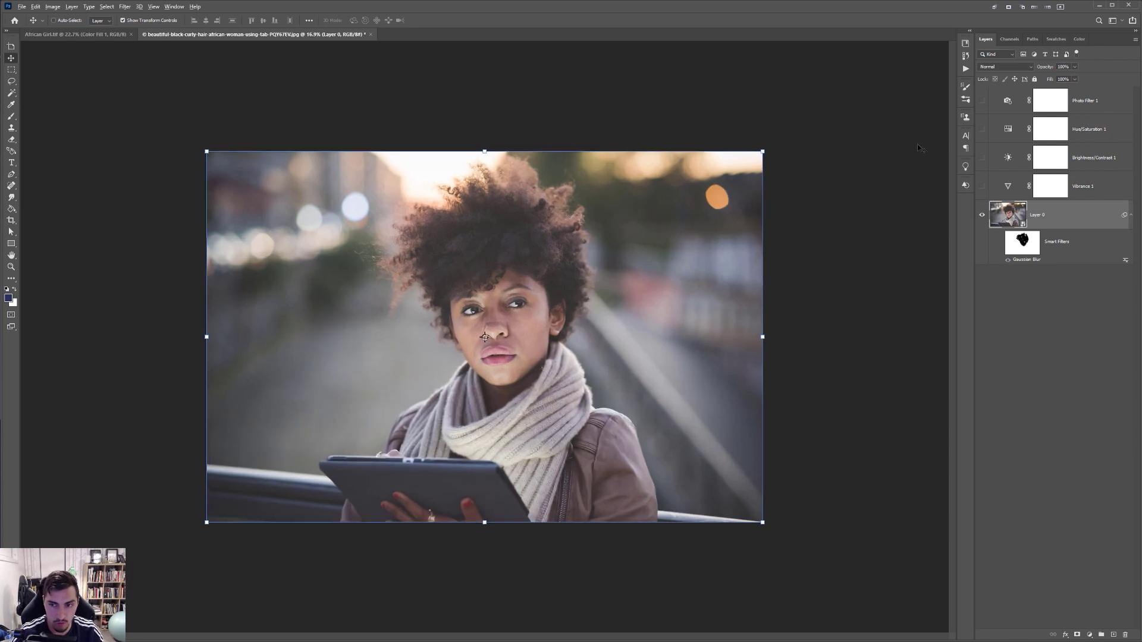
{"action": "left_click", "coordinate": [982, 101]}
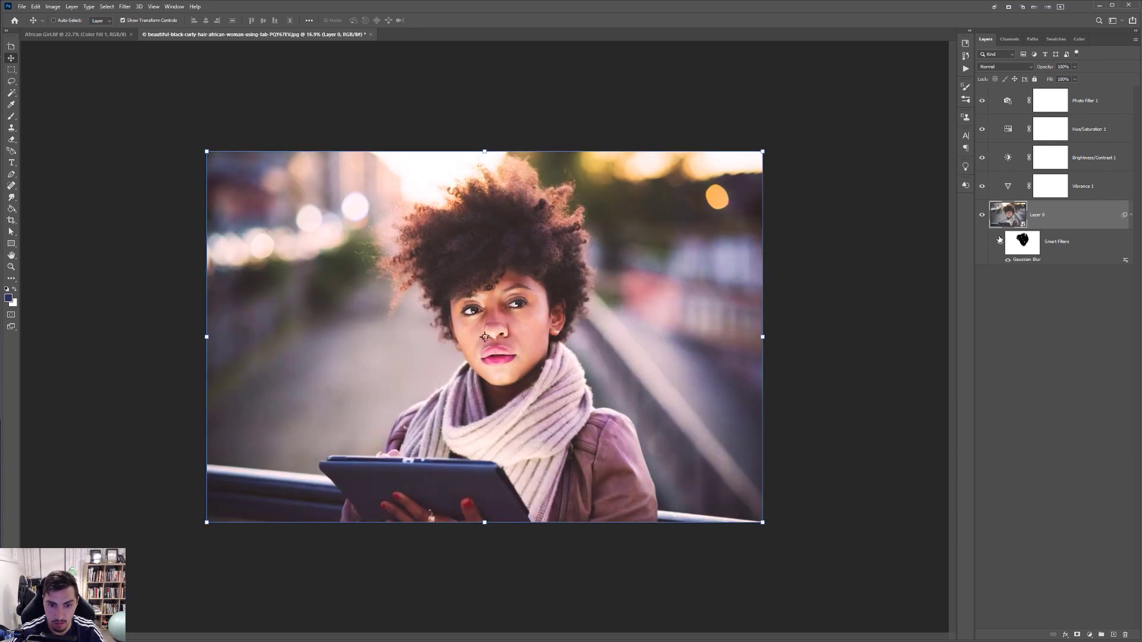
{"action": "left_click", "coordinate": [1011, 285]}
{"action": "scroll", "coordinate": [668, 288], "scroll_direction": "up", "scroll_amount": 2}
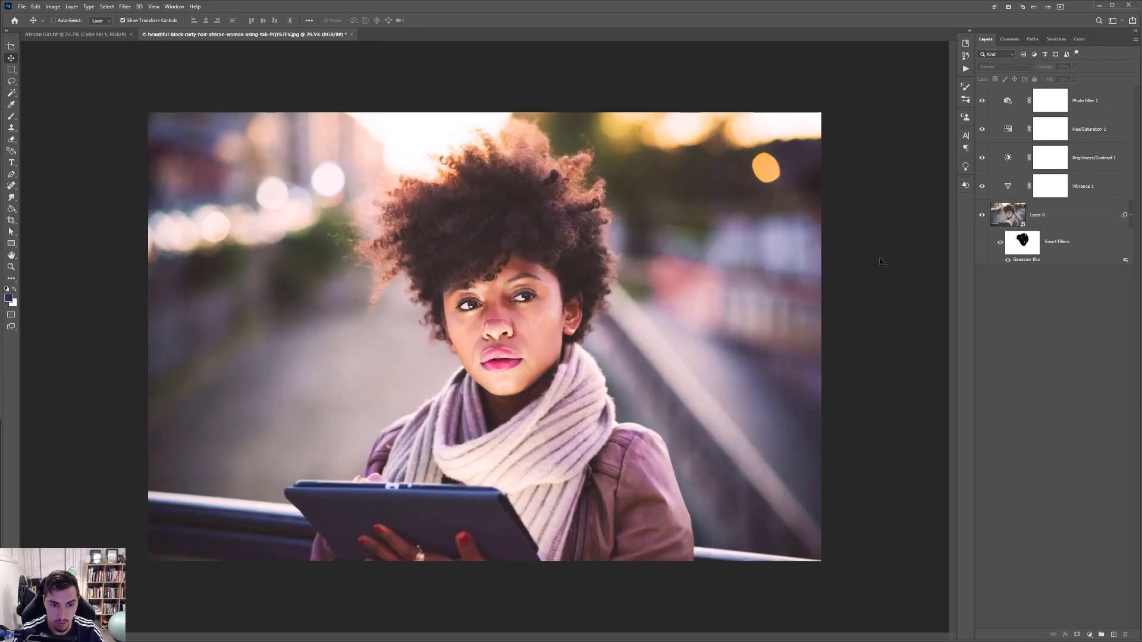